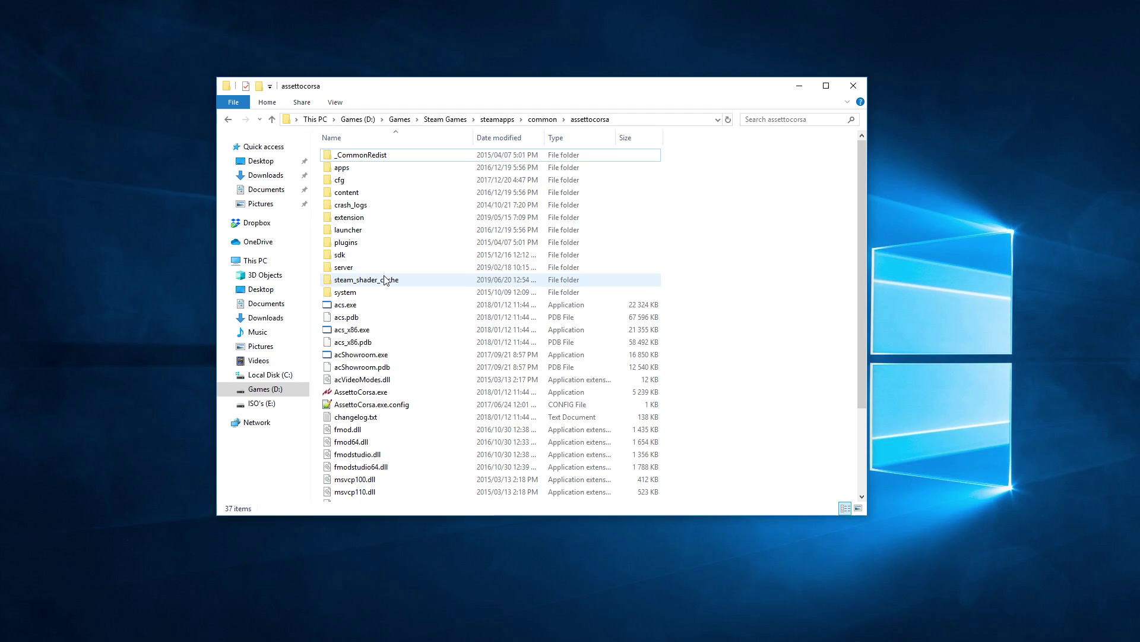
Open the assettocorsa server folder and launch acServerManager.exe from it.
{"action": "double_click", "coordinate": [374, 267]}
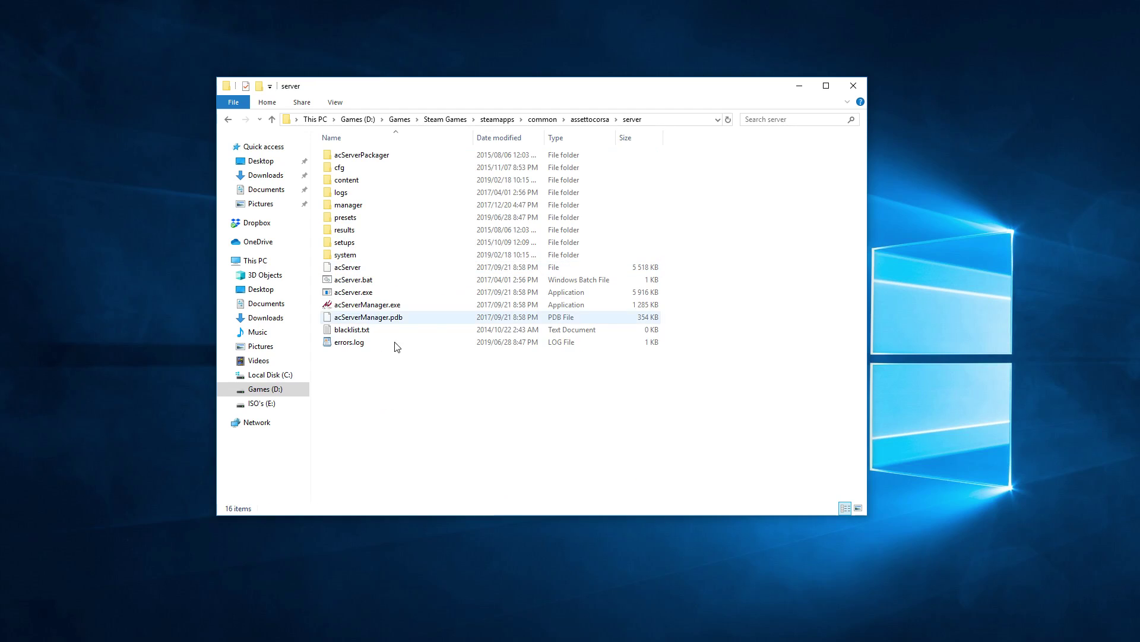
{"action": "left_click_drag", "start_coordinate": [540, 91], "coordinate": [552, 75]}
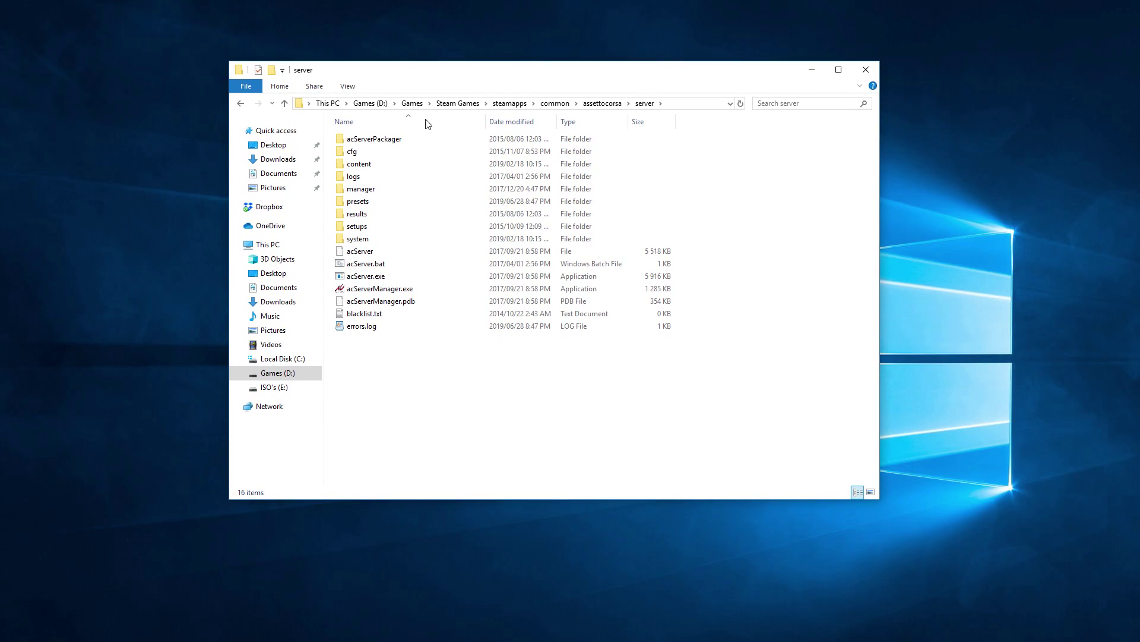
{"action": "double_click", "coordinate": [409, 289]}
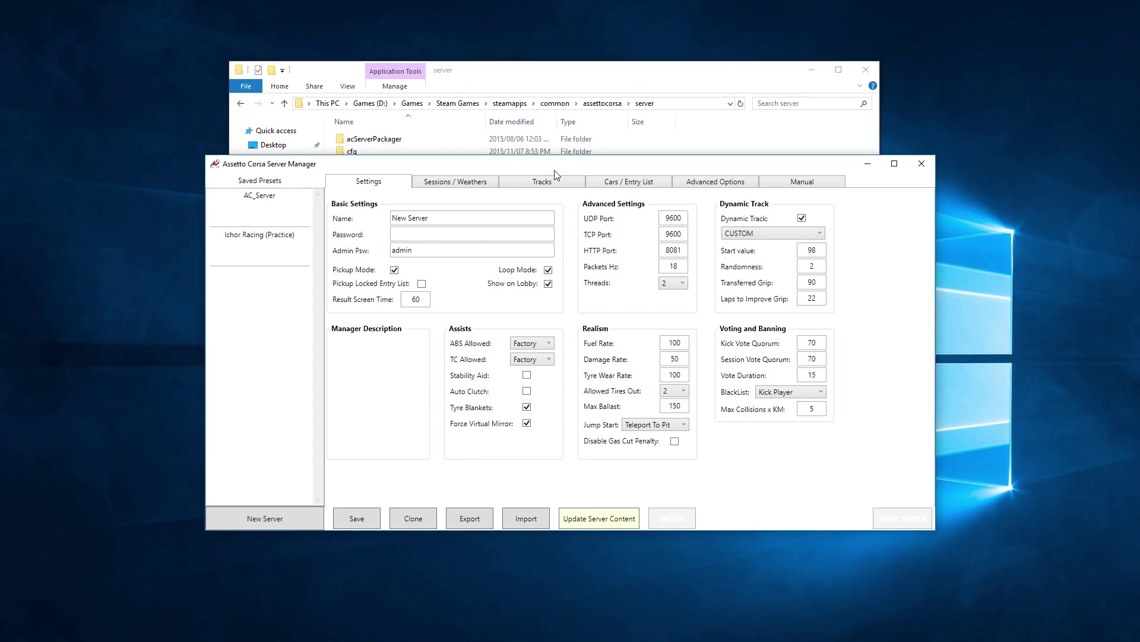
Load the saved Ichor Racing (Practice) preset, with HTTP port 8075 and damage rate 80.
{"action": "left_click_drag", "start_coordinate": [550, 165], "coordinate": [523, 174]}
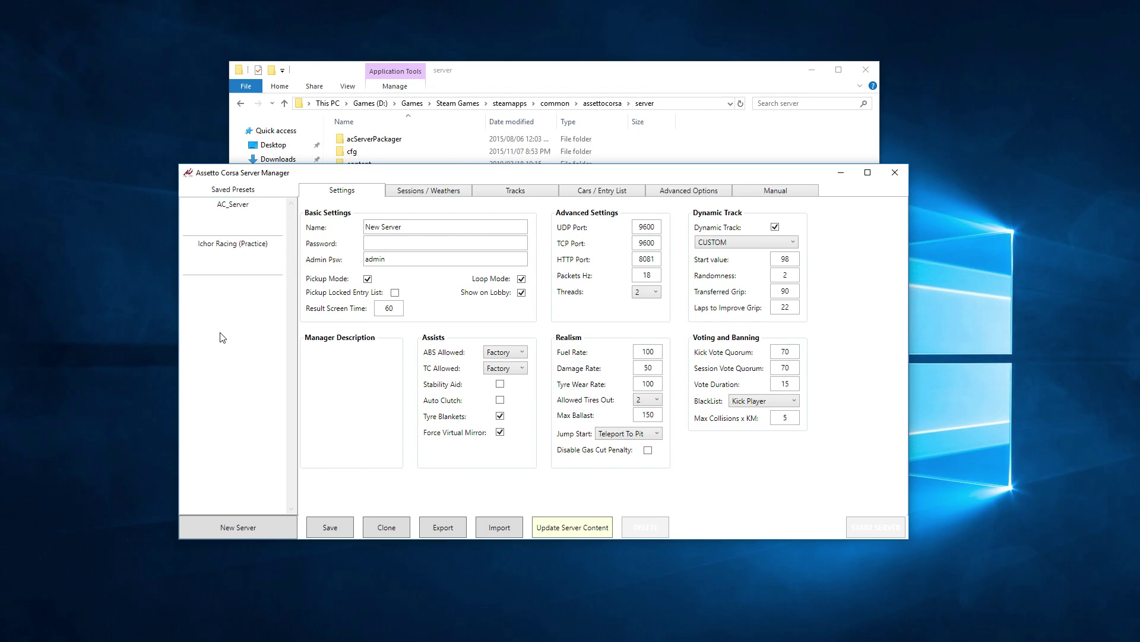
{"action": "left_click", "coordinate": [224, 268]}
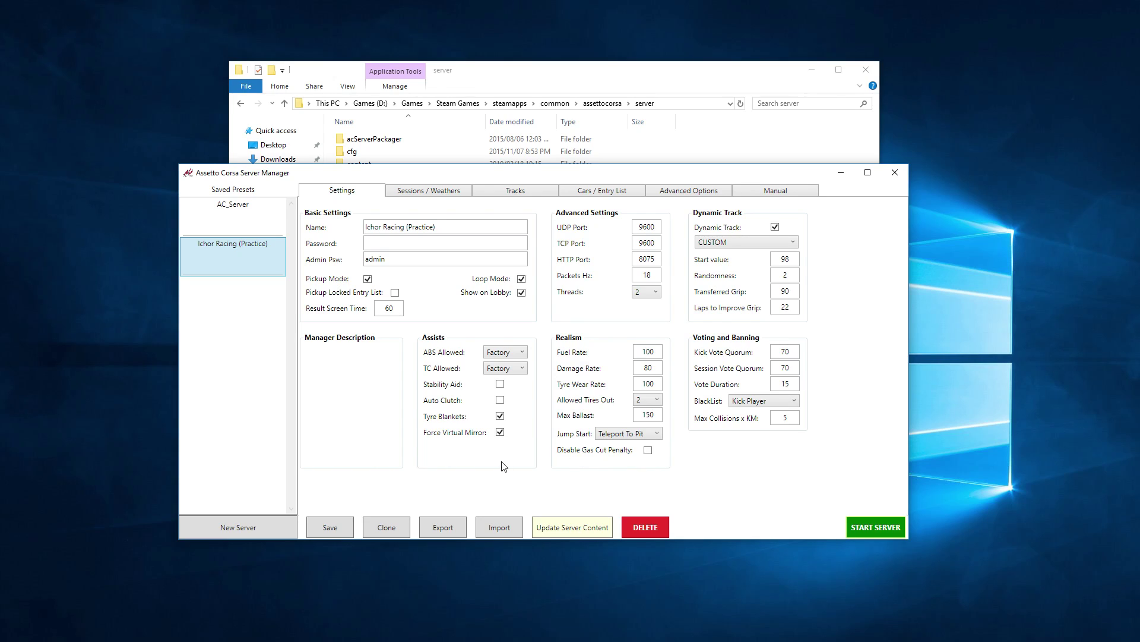
Launch Sticky Notes from a Start menu search for 'sticky', allowing the ESET and UAC prompts.
{"action": "key", "text": "super"}
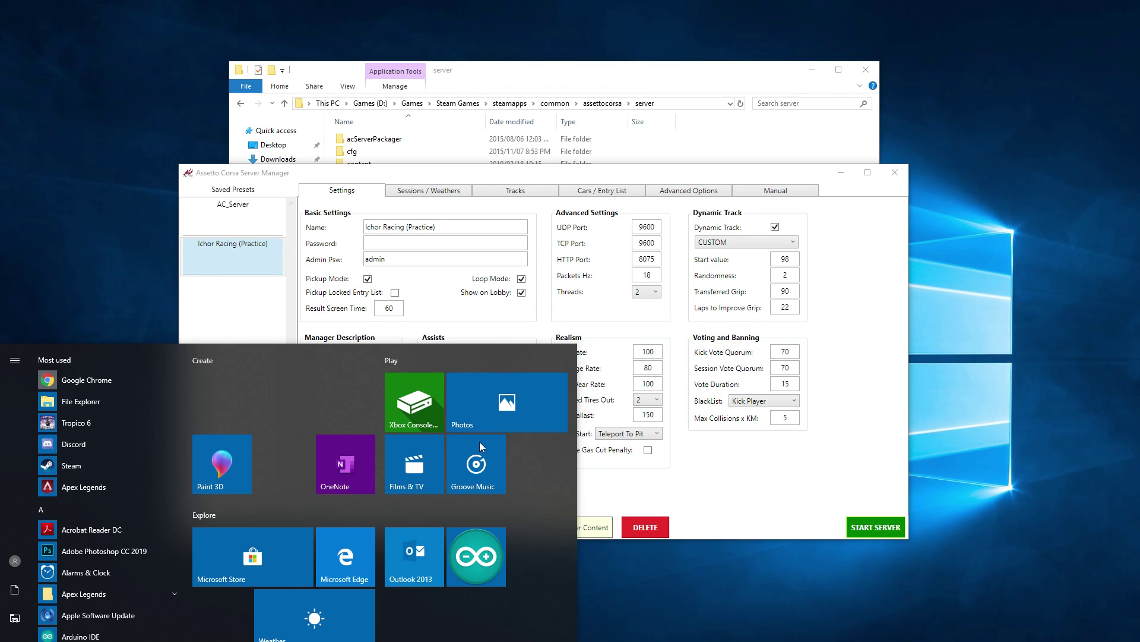
{"action": "type", "text": "sticky"}
{"action": "left_click", "coordinate": [481, 446]}
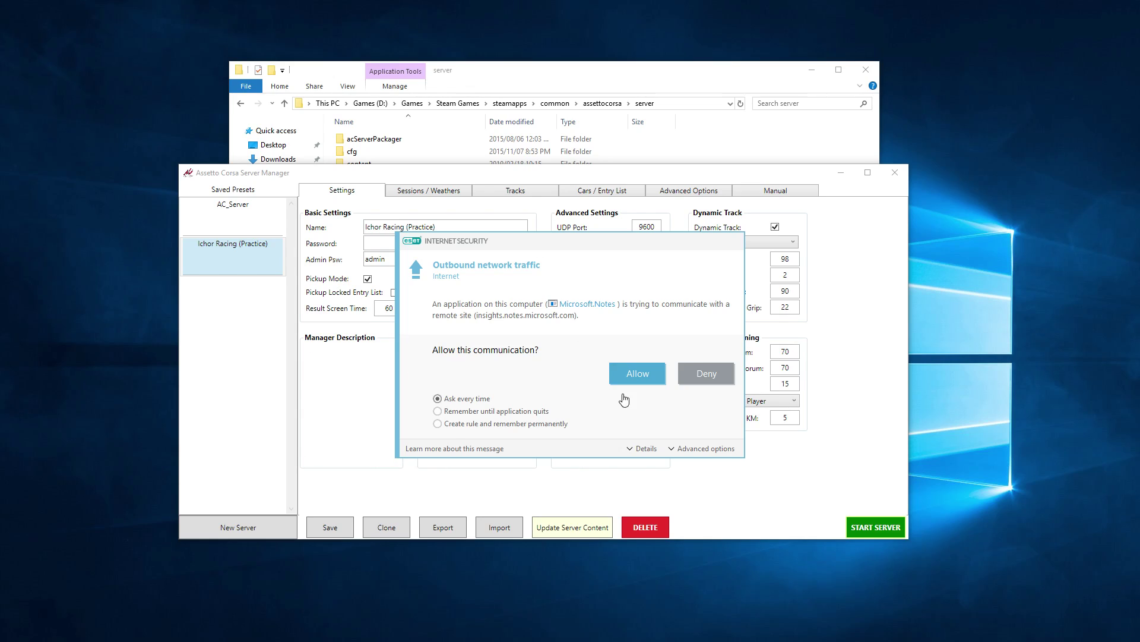
{"action": "left_click", "coordinate": [621, 380]}
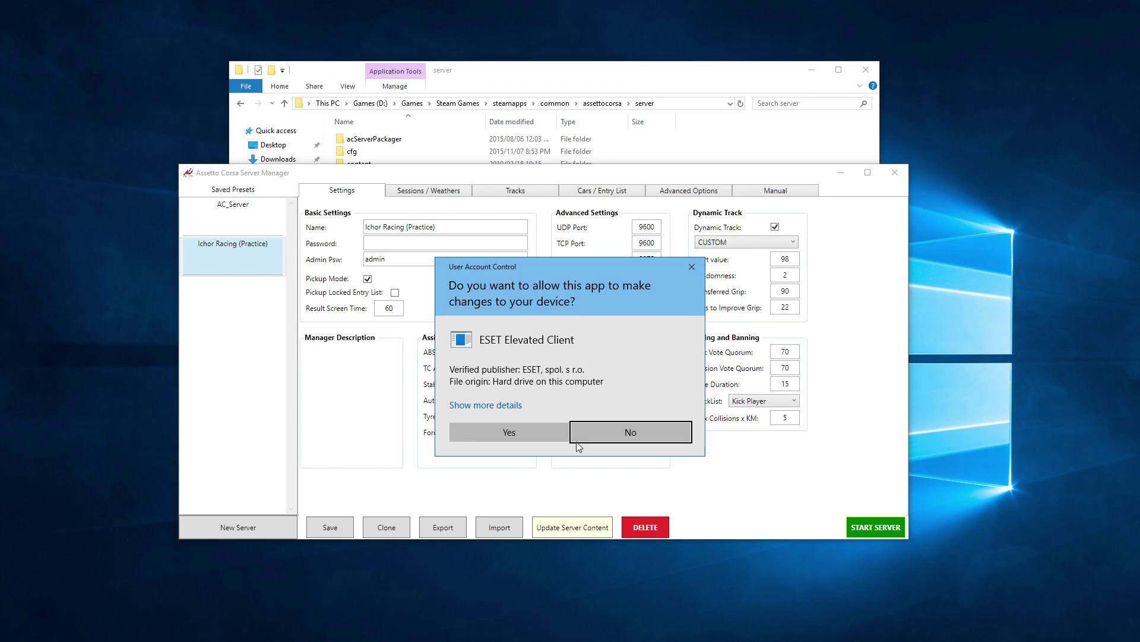
{"action": "left_click", "coordinate": [507, 430]}
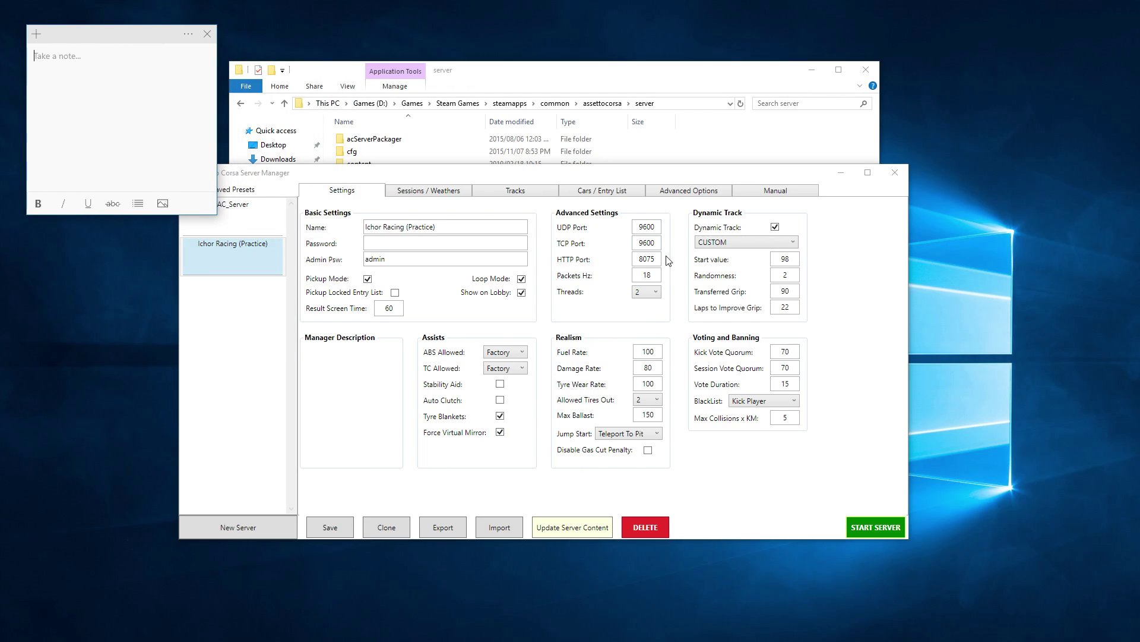
Write UDP 9600, TCP 9600 and HTTP 8075 in the note, correcting the 7600 typo.
{"action": "left_click", "coordinate": [76, 80]}
{"action": "type", "text": "UDP "}
{"action": "type", "text": "7600"}
{"action": "key", "text": "BackSpace"}
{"action": "key", "text": "BackSpace"}
{"action": "key", "text": "BackSpace"}
{"action": "key", "text": "BackSpace"}
{"action": "type", "text": "9600"}
{"action": "key", "text": "Return"}
{"action": "type", "text": "TCP 9"}
{"action": "type", "text": "600 "}
{"action": "type", "text": "HTTP "}
{"action": "type", "text": "8075"}
Bring the manager forward, show Sessions / Weathers and select the Practice time of 600.
{"action": "left_click_drag", "start_coordinate": [433, 173], "coordinate": [516, 181]}
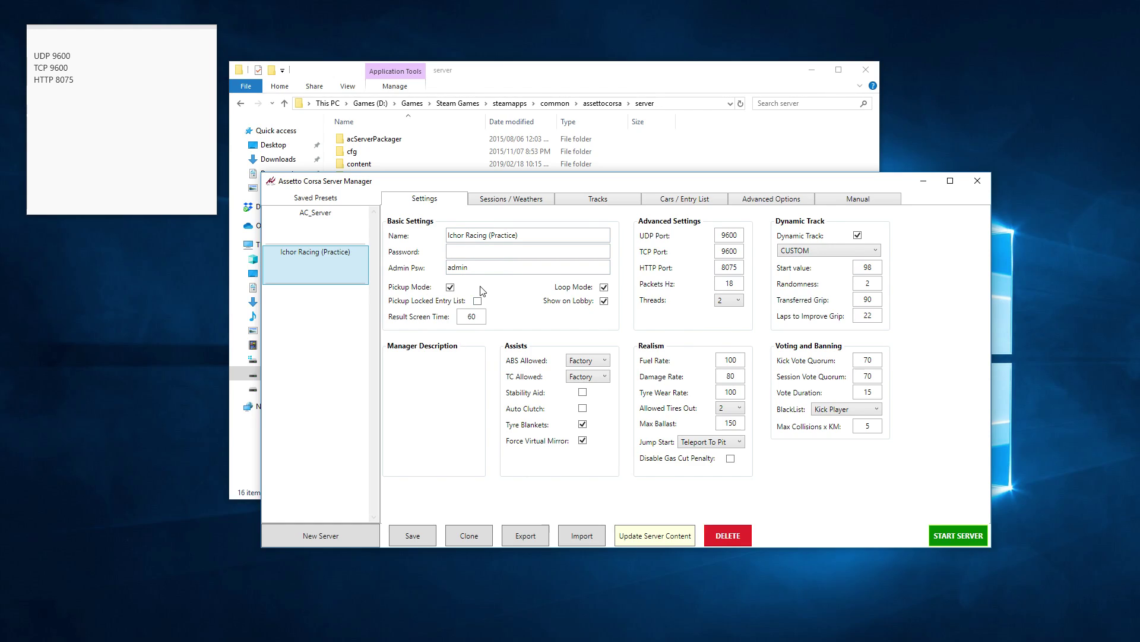
{"action": "left_click_drag", "start_coordinate": [596, 181], "coordinate": [583, 186]}
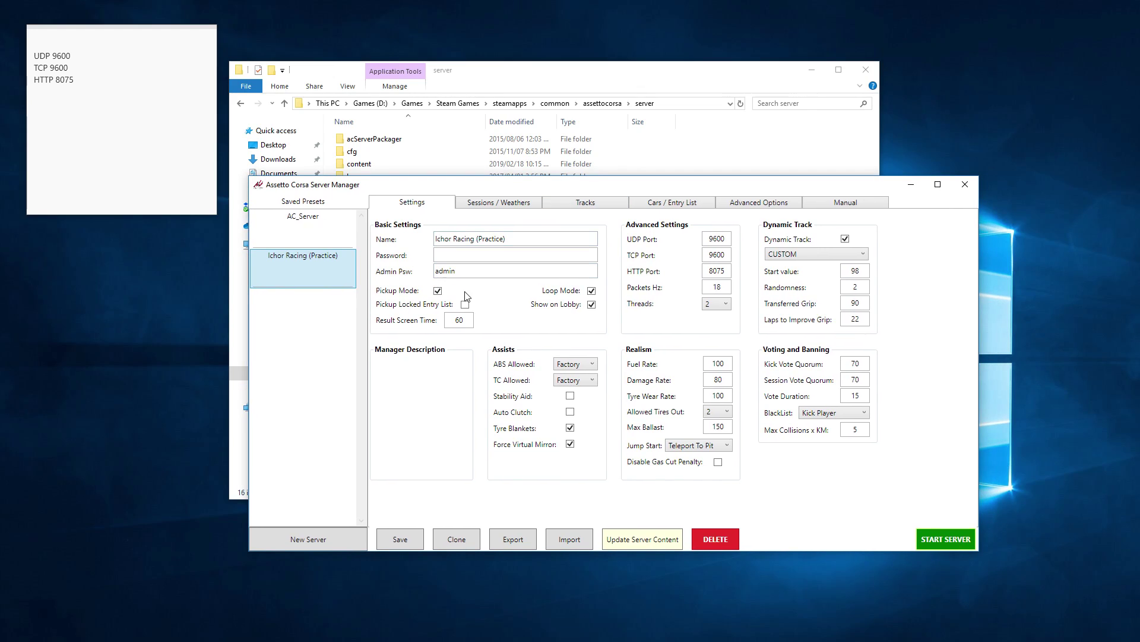
{"action": "left_click", "coordinate": [501, 205]}
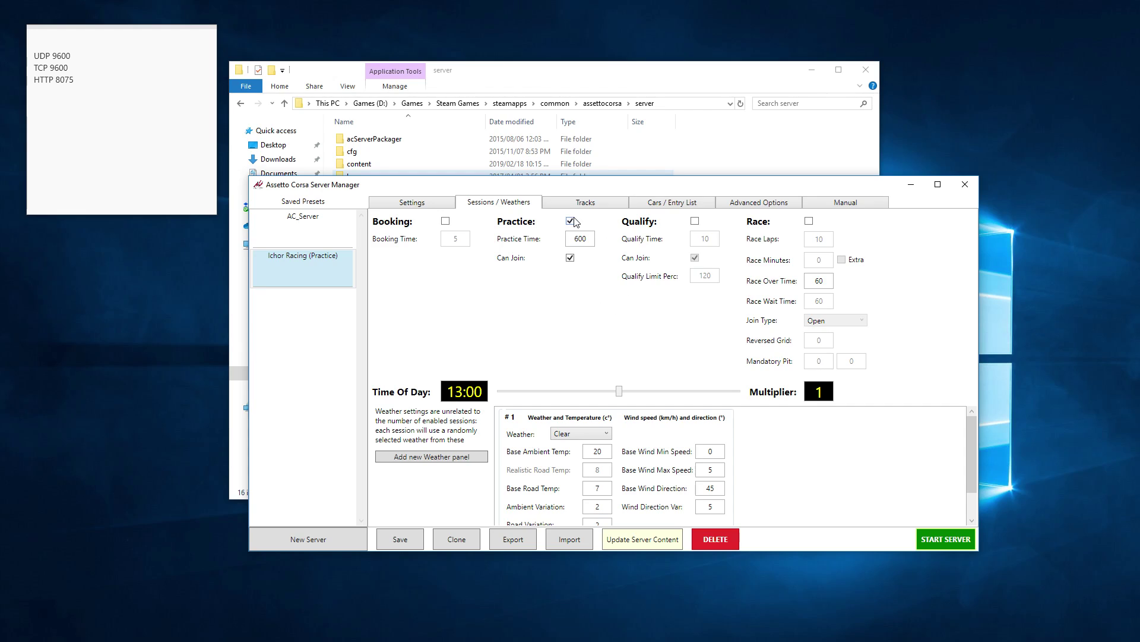
{"action": "double_click", "coordinate": [579, 238]}
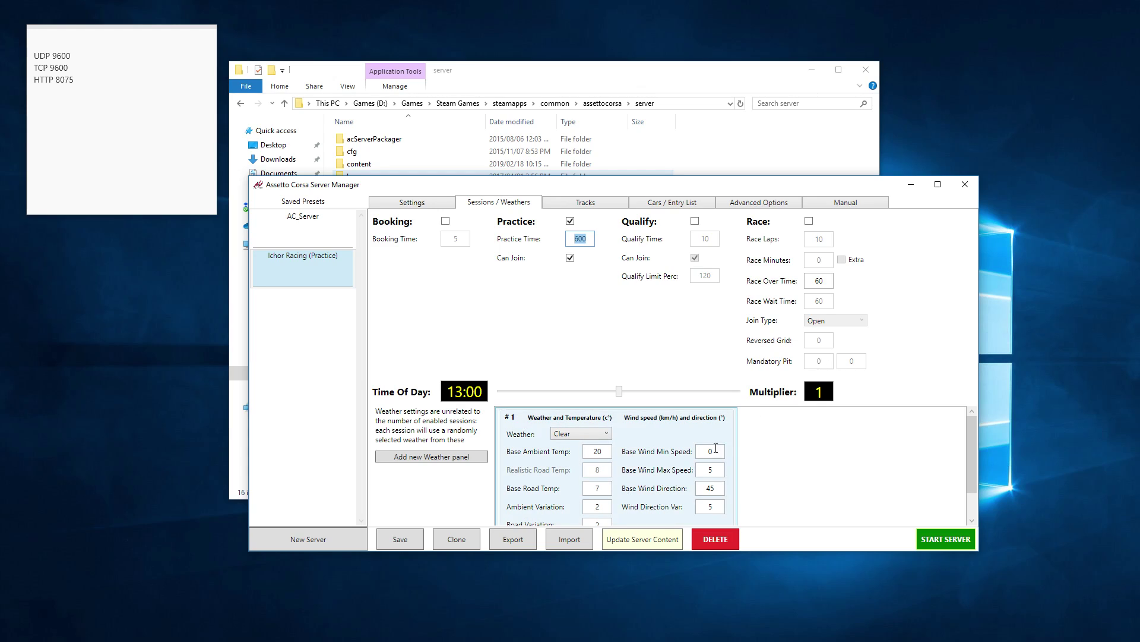
Make the manager window taller to reveal the weather panel, keeping the weather on Clear.
{"action": "scroll", "coordinate": [975, 446], "scroll_direction": "down", "scroll_amount": 1}
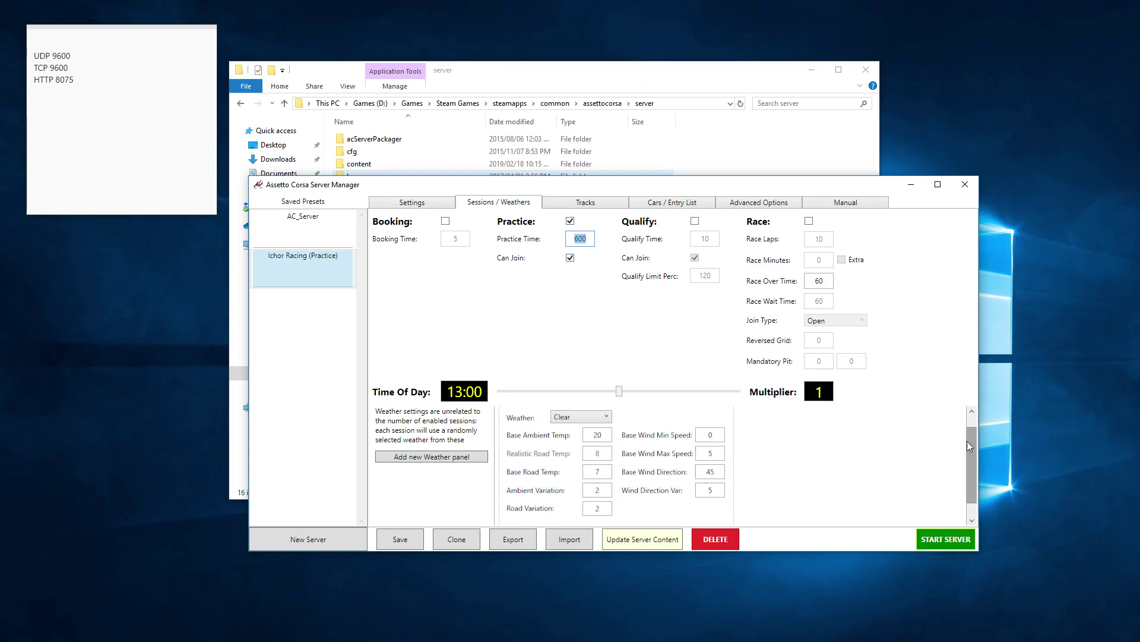
{"action": "left_click_drag", "start_coordinate": [724, 176], "coordinate": [725, 95]}
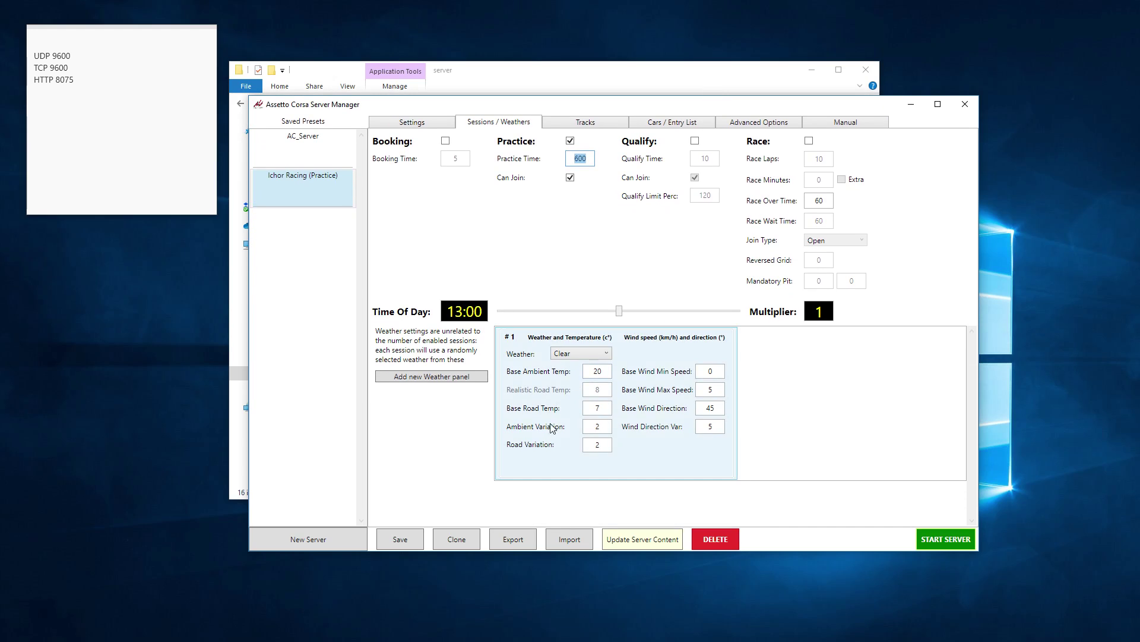
{"action": "left_click", "coordinate": [607, 354]}
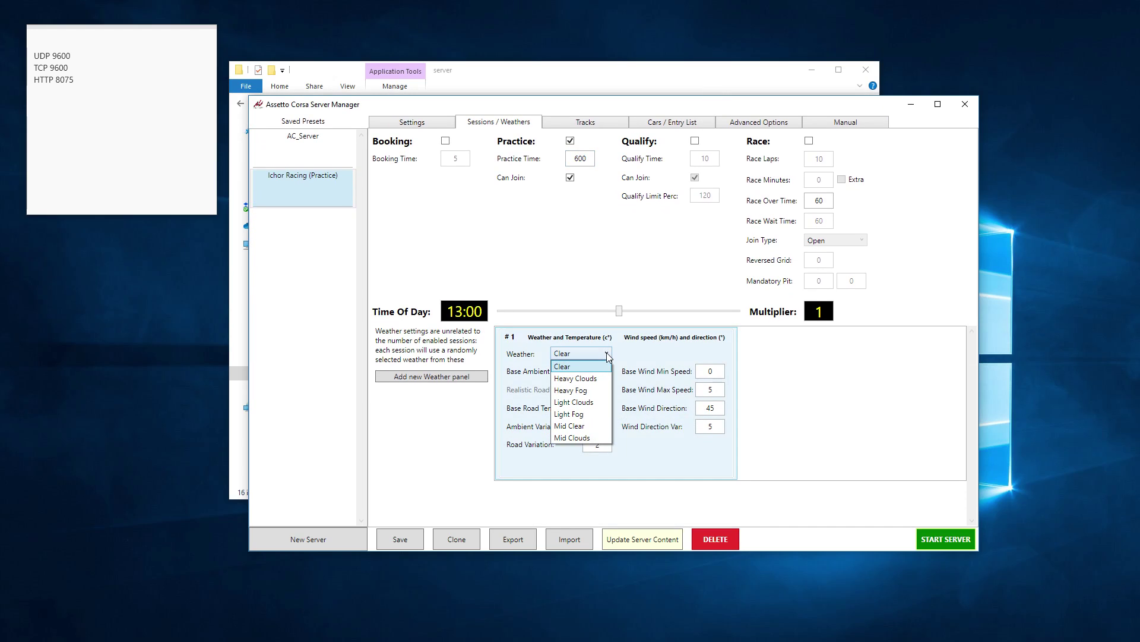
{"action": "left_click", "coordinate": [810, 450]}
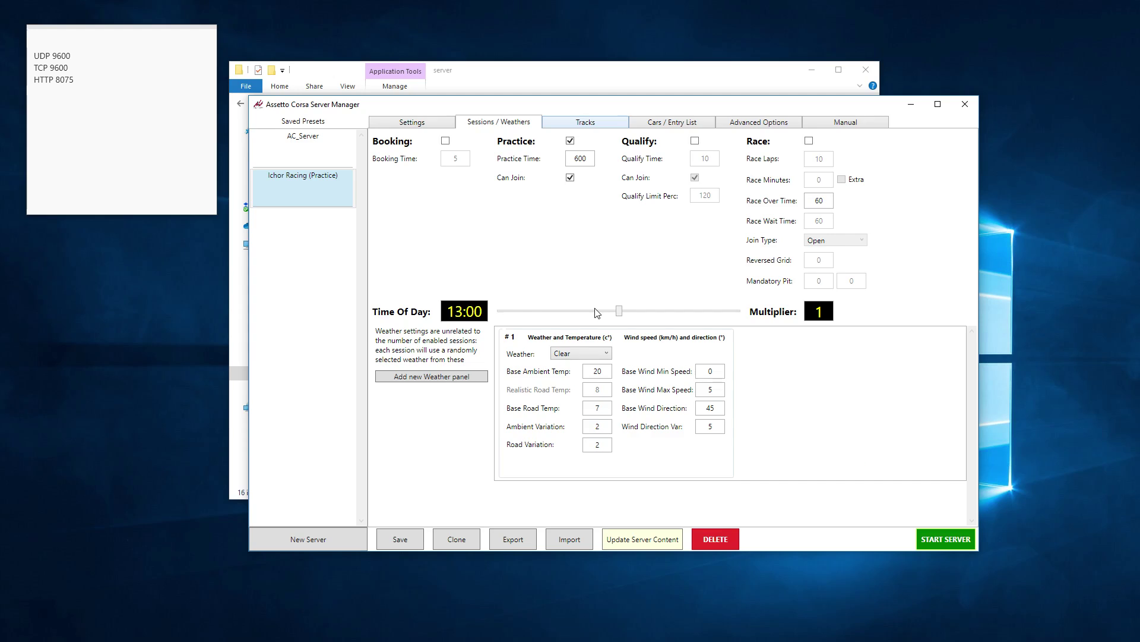
Pick the Road Atlanta Grand Prix tile in the Tracks grid.
{"action": "key", "text": "ctrl+Tab"}
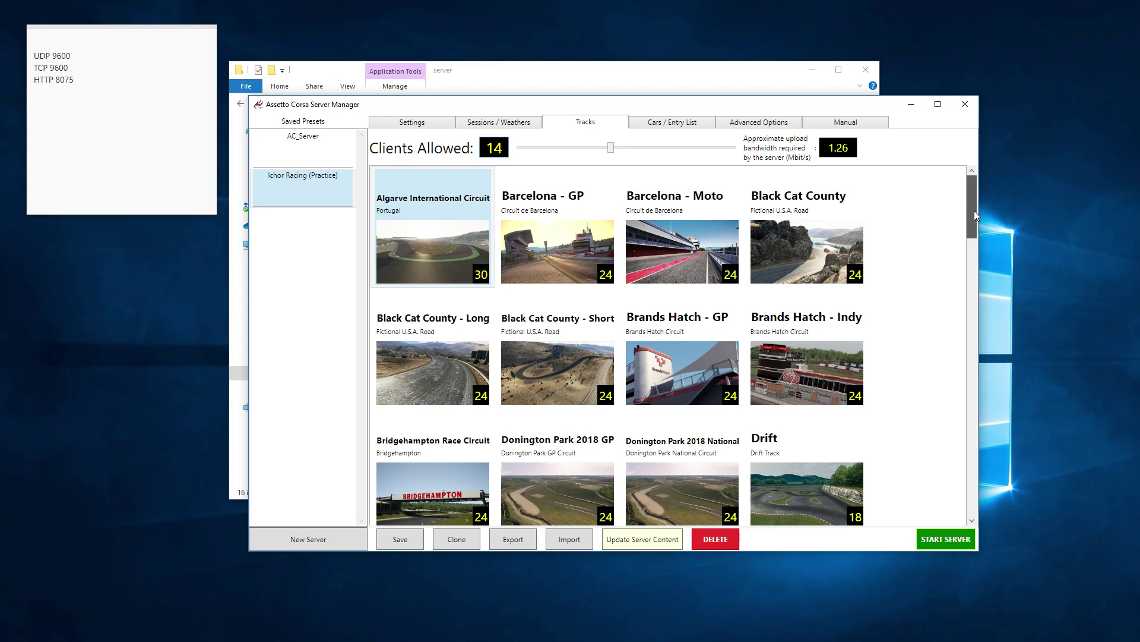
{"action": "left_click_drag", "start_coordinate": [974, 210], "coordinate": [950, 448]}
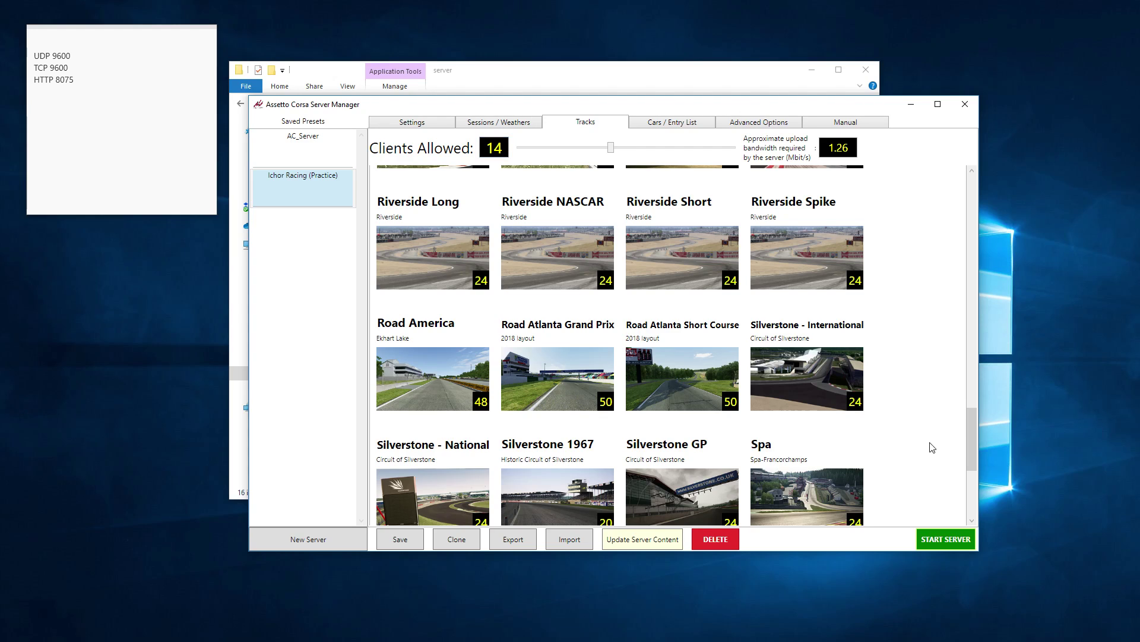
{"action": "scroll", "coordinate": [946, 440], "scroll_direction": "down", "scroll_amount": 3}
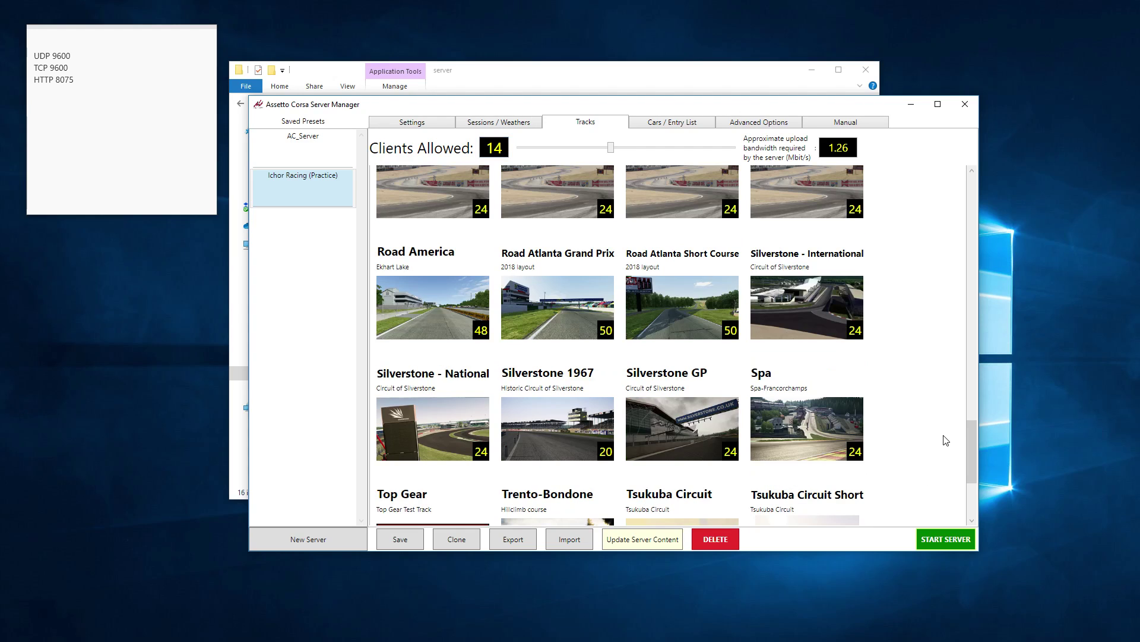
{"action": "scroll", "coordinate": [946, 440], "scroll_direction": "up", "scroll_amount": 3}
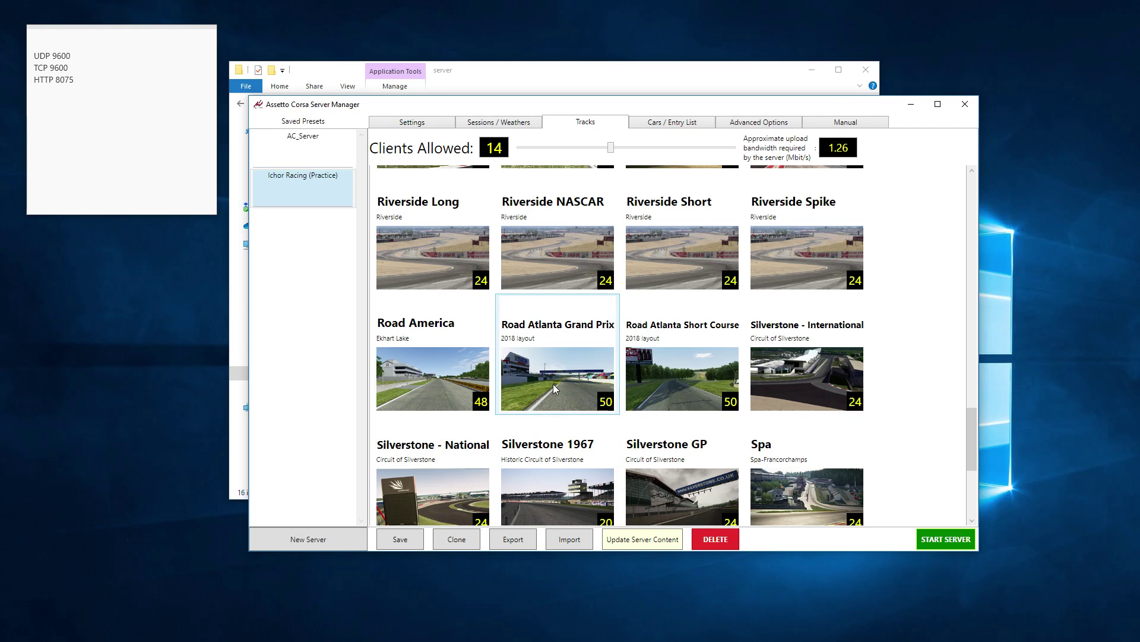
{"action": "left_click", "coordinate": [555, 352]}
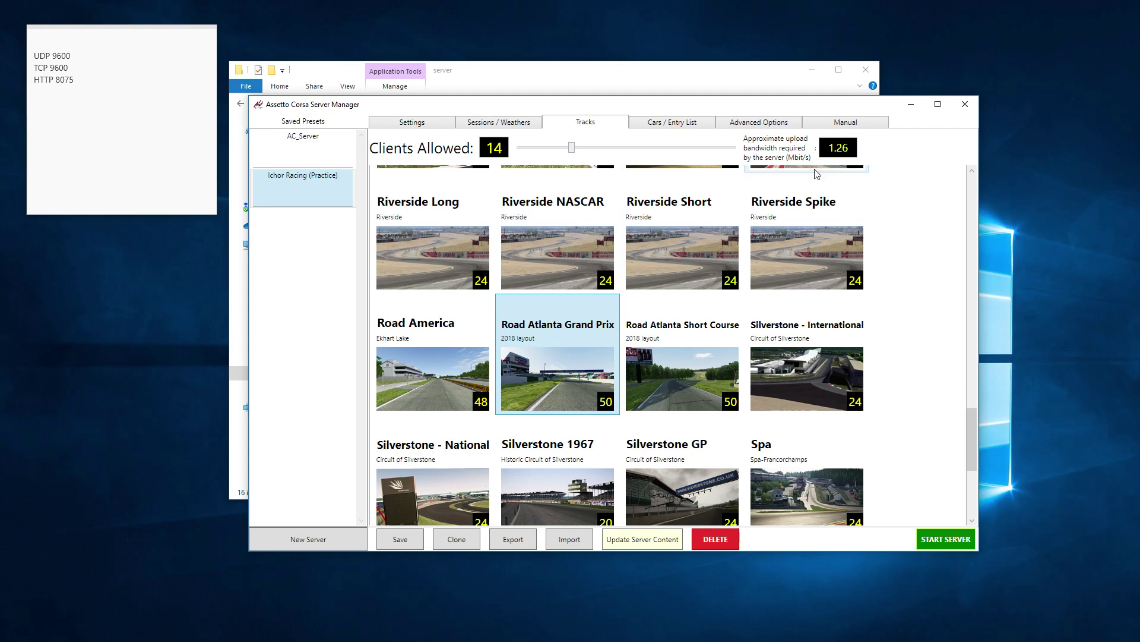
Lower Clients Allowed to 12 and move on to the Cars / Entry List page.
{"action": "mouse_move", "coordinate": [571, 149]}
{"action": "left_mouse_down"}
{"action": "mouse_move", "coordinate": [543, 156]}
{"action": "mouse_move", "coordinate": [565, 156]}
{"action": "left_mouse_up"}
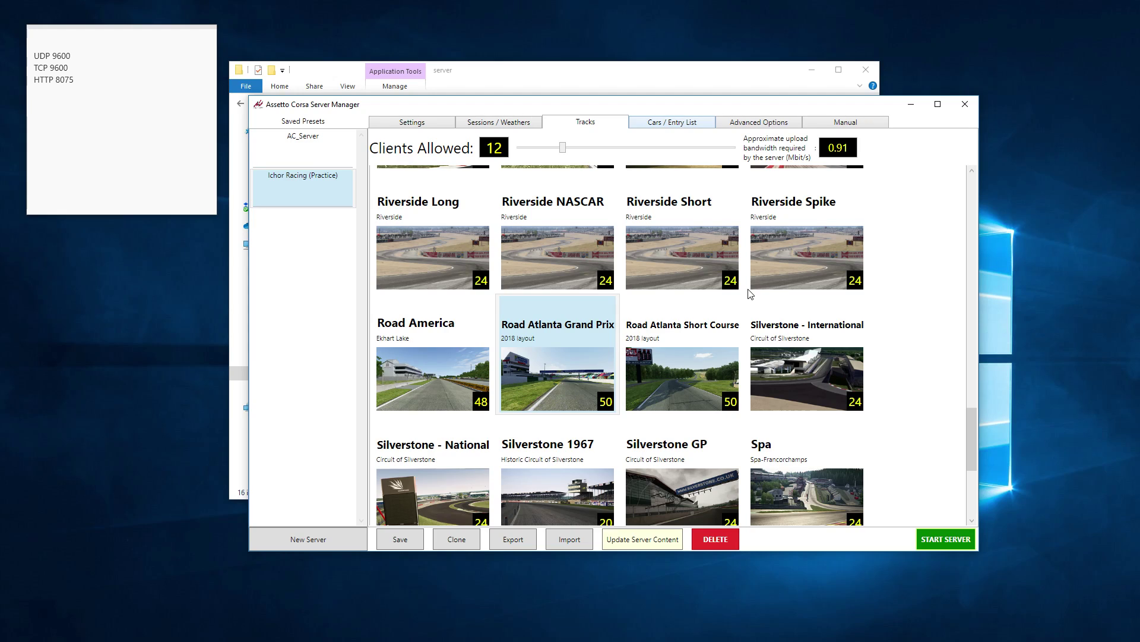
{"action": "key", "text": "ctrl+Tab"}
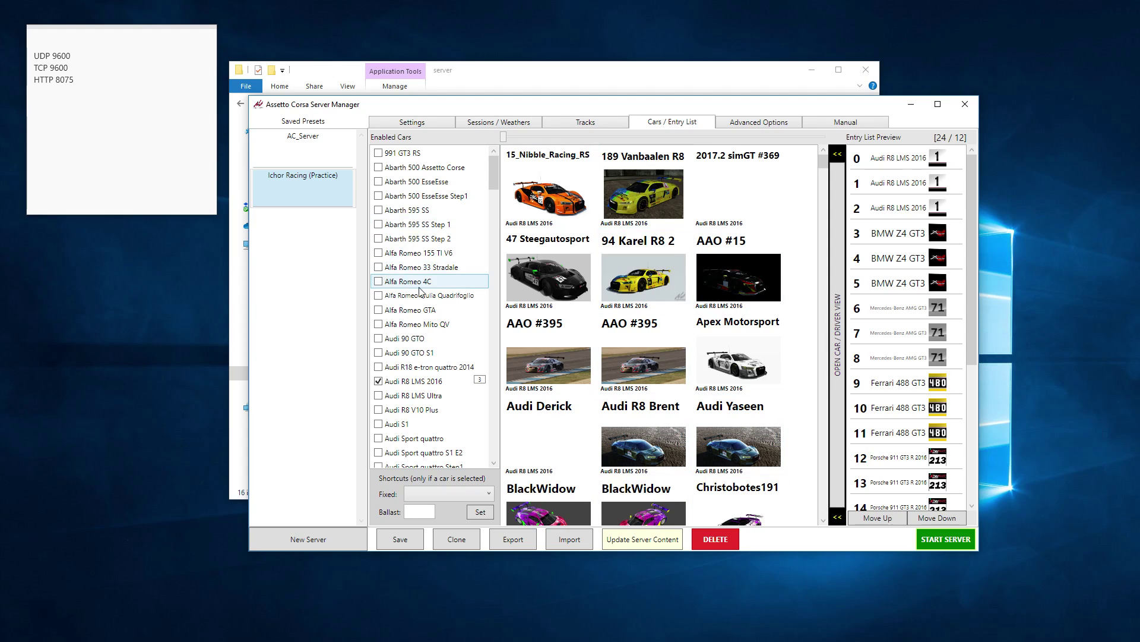
{"action": "mouse_move", "coordinate": [493, 181]}
{"action": "left_mouse_down"}
{"action": "mouse_move", "coordinate": [501, 253]}
{"action": "mouse_move", "coordinate": [501, 175]}
{"action": "left_mouse_up"}
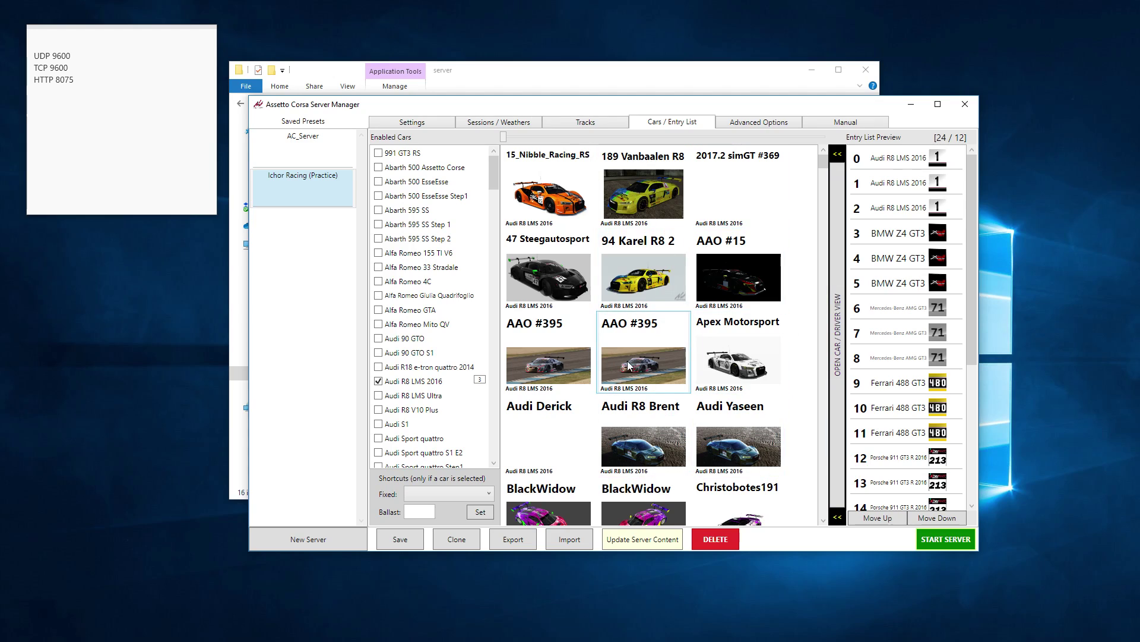
{"action": "left_click_drag", "start_coordinate": [825, 162], "coordinate": [824, 181]}
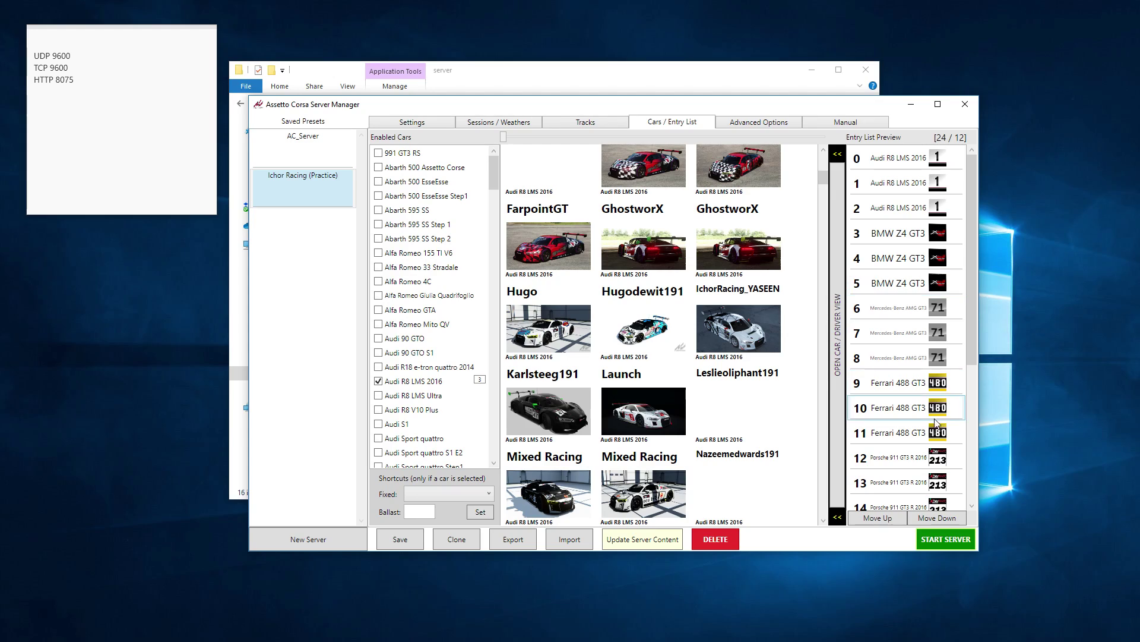
{"action": "scroll", "coordinate": [923, 279], "scroll_direction": "down", "scroll_amount": 5}
{"action": "scroll", "coordinate": [924, 279], "scroll_direction": "down", "scroll_amount": 3}
{"action": "scroll", "coordinate": [909, 267], "scroll_direction": "up", "scroll_amount": 8}
{"action": "left_click", "coordinate": [838, 373]}
{"action": "scroll", "coordinate": [586, 404], "scroll_direction": "down", "scroll_amount": 15}
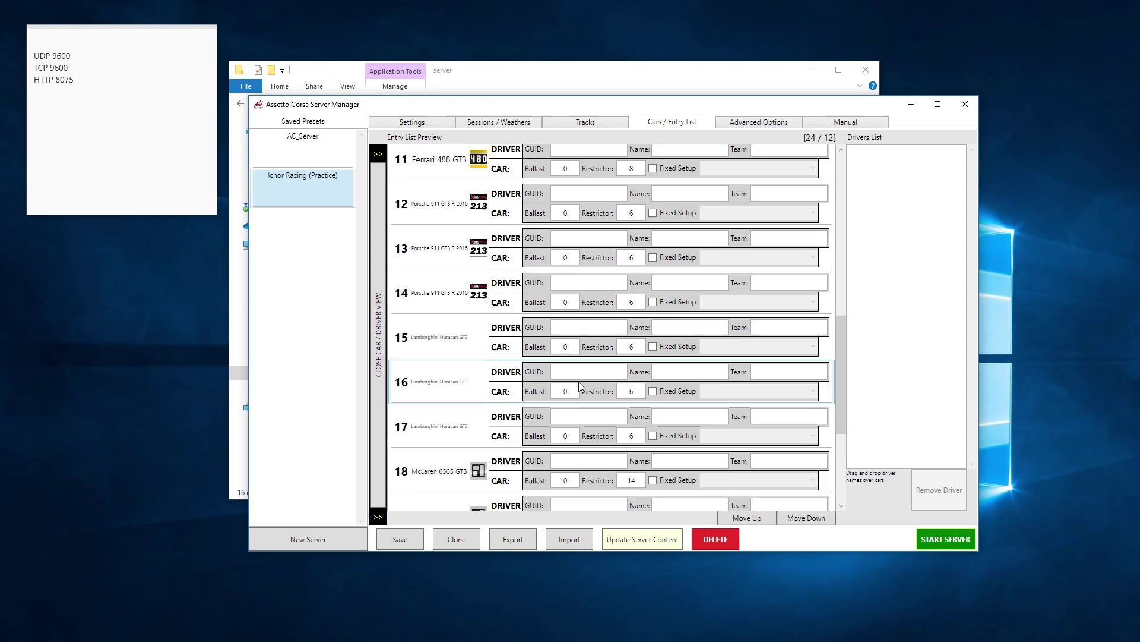
{"action": "scroll", "coordinate": [590, 377], "scroll_direction": "up", "scroll_amount": 15}
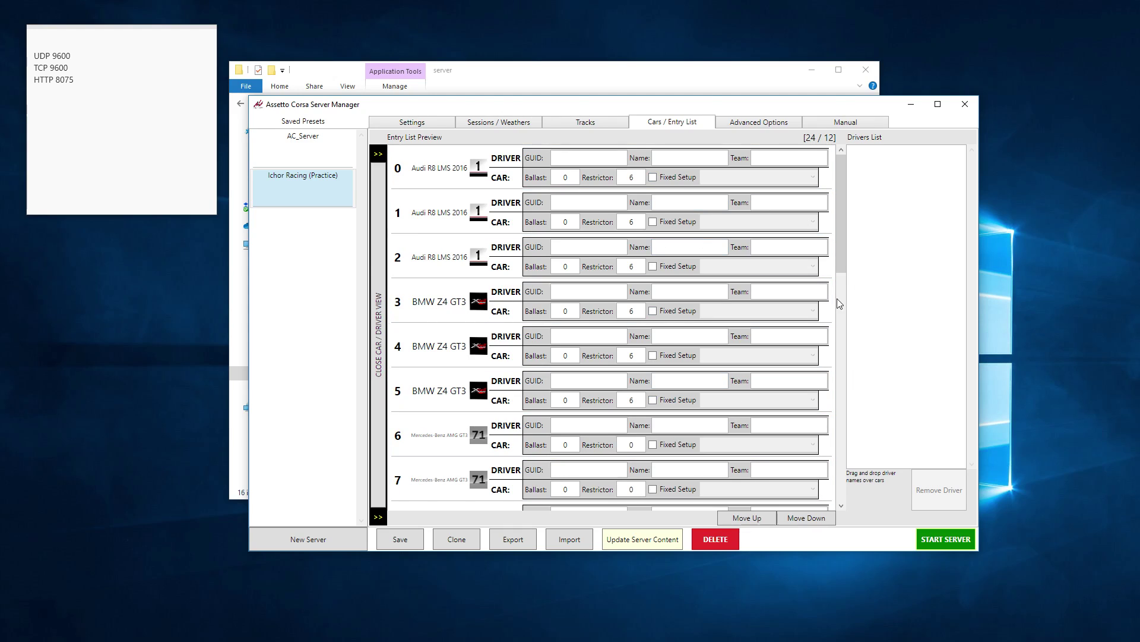
{"action": "left_click", "coordinate": [376, 395]}
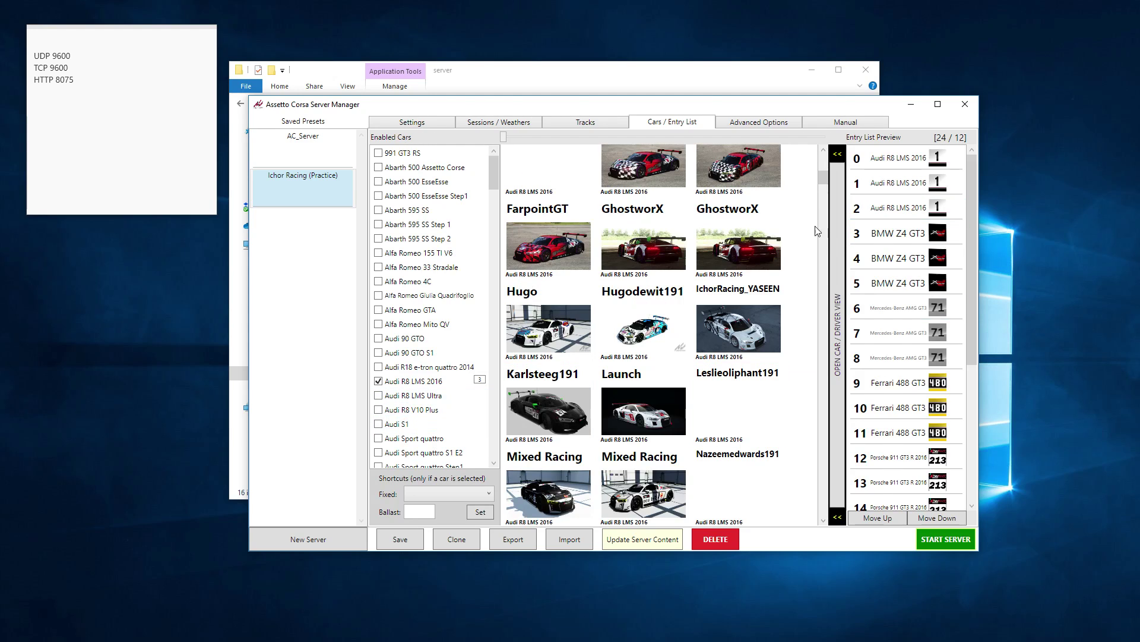
Show the Advanced Options page and scroll through its Legal Tyres list.
{"action": "left_click", "coordinate": [757, 122]}
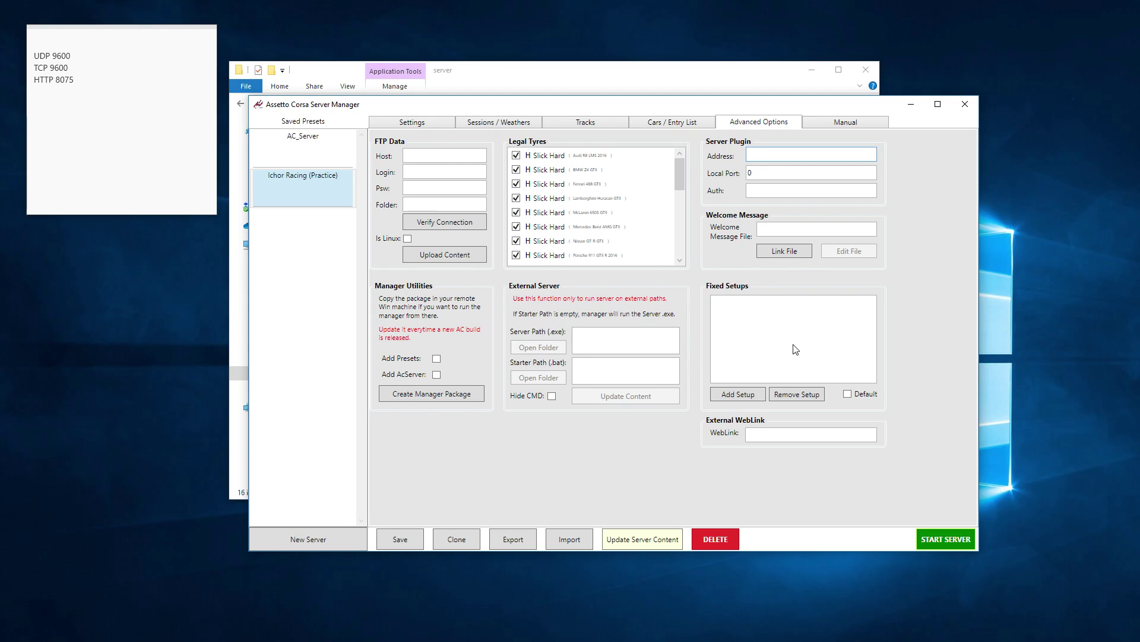
{"action": "scroll", "coordinate": [671, 178], "scroll_direction": "down", "scroll_amount": 3}
{"action": "scroll", "coordinate": [676, 225], "scroll_direction": "up", "scroll_amount": 3}
Show the Dedicated Server manual in the Manual tab, scrolling to server_cfg.ini and back.
{"action": "left_click", "coordinate": [849, 122]}
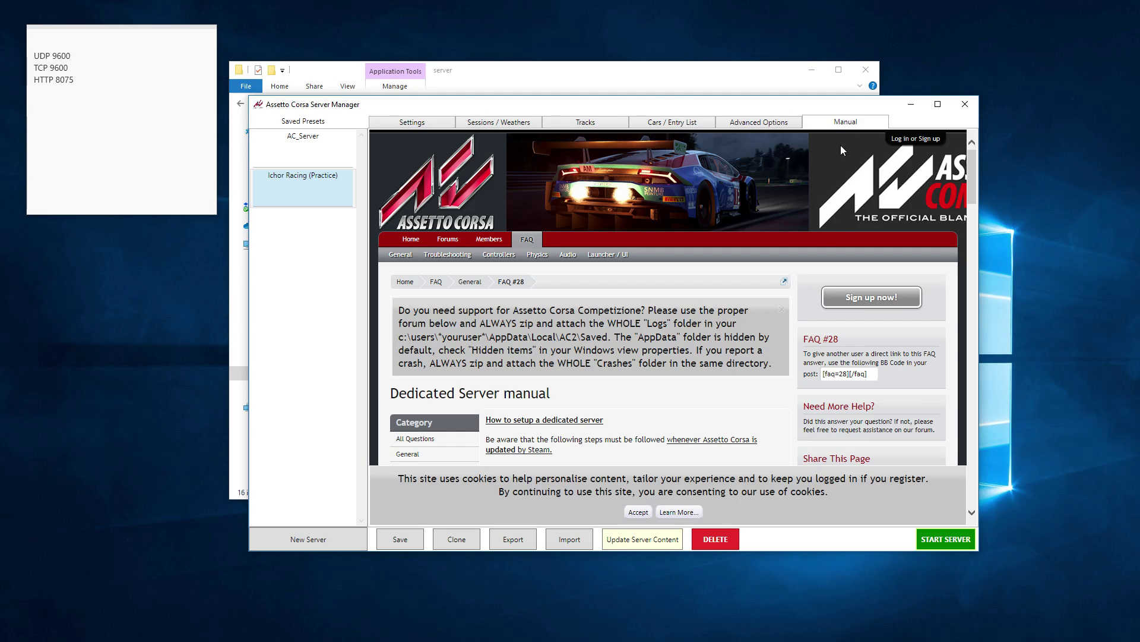
{"action": "scroll", "coordinate": [671, 355], "scroll_direction": "down", "scroll_amount": 15}
{"action": "scroll", "coordinate": [670, 380], "scroll_direction": "down", "scroll_amount": 5}
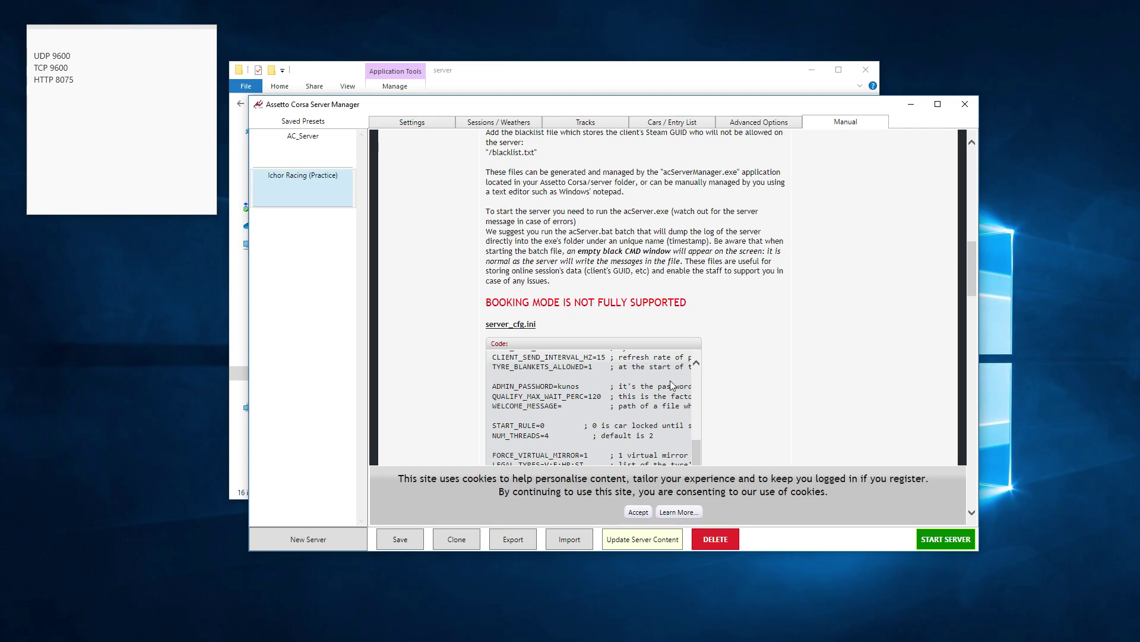
{"action": "scroll", "coordinate": [612, 397], "scroll_direction": "down", "scroll_amount": 10}
{"action": "scroll", "coordinate": [867, 241], "scroll_direction": "up", "scroll_amount": 20}
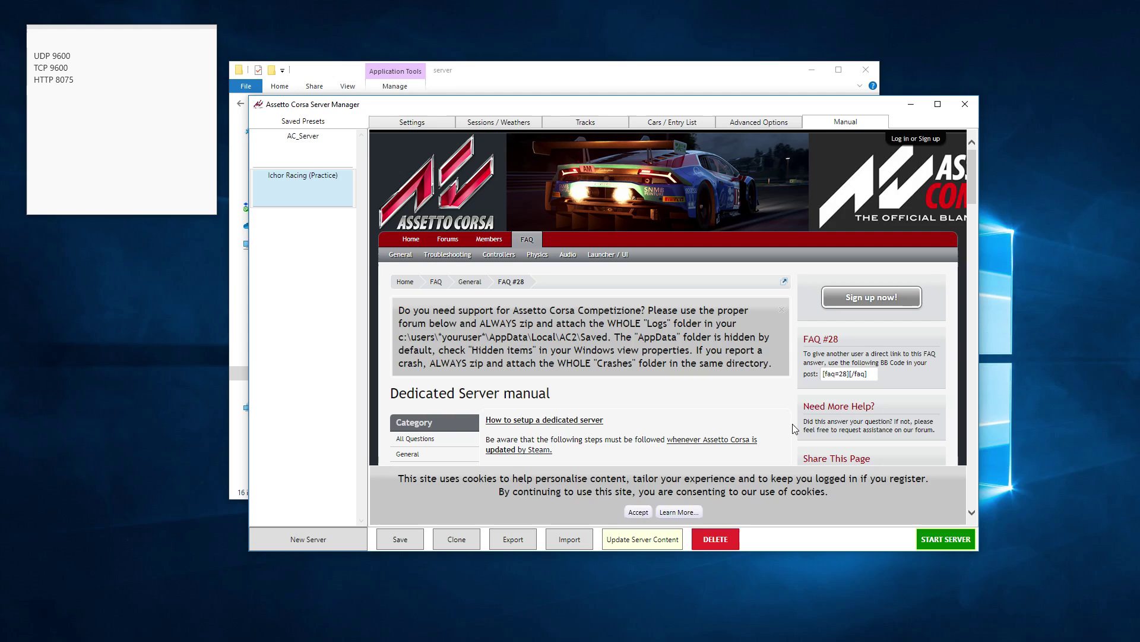
Save the practice server preset, dismiss the confirmation, and start the server.
{"action": "left_click", "coordinate": [400, 540]}
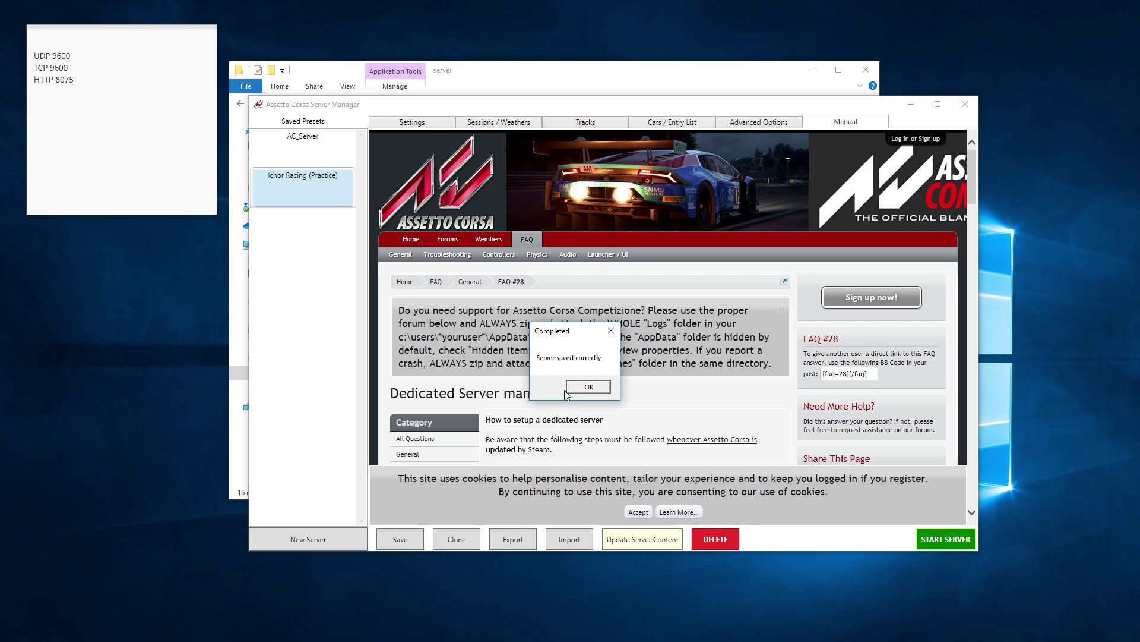
{"action": "left_click", "coordinate": [593, 389]}
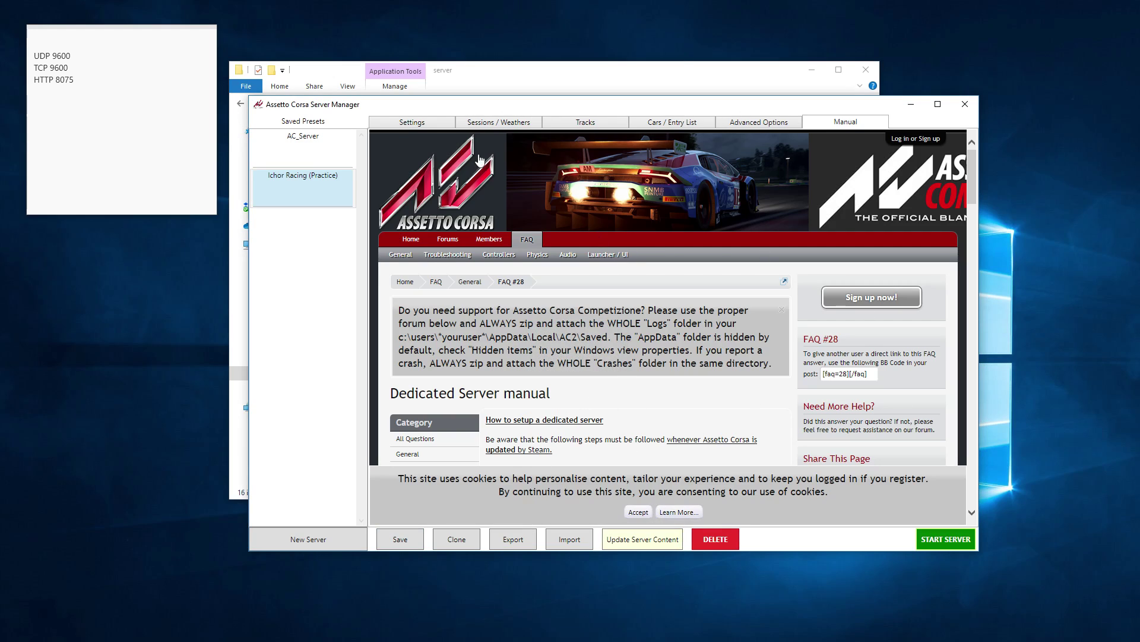
{"action": "left_click", "coordinate": [942, 541]}
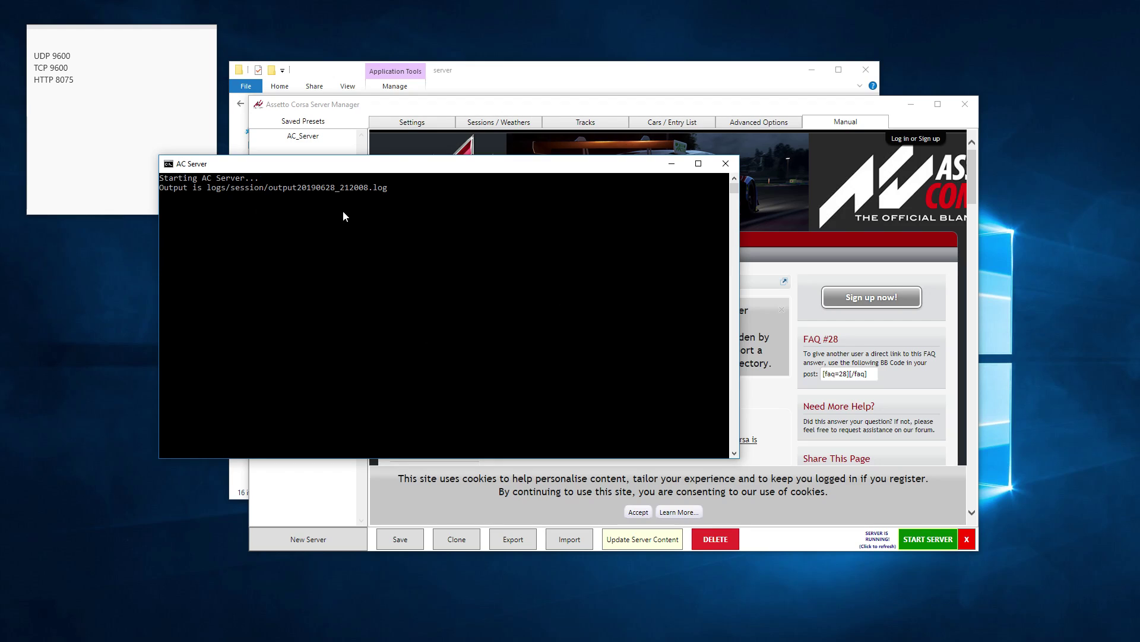
Move the AC Server console and the server folder window aside.
{"action": "left_click_drag", "start_coordinate": [377, 163], "coordinate": [248, 356]}
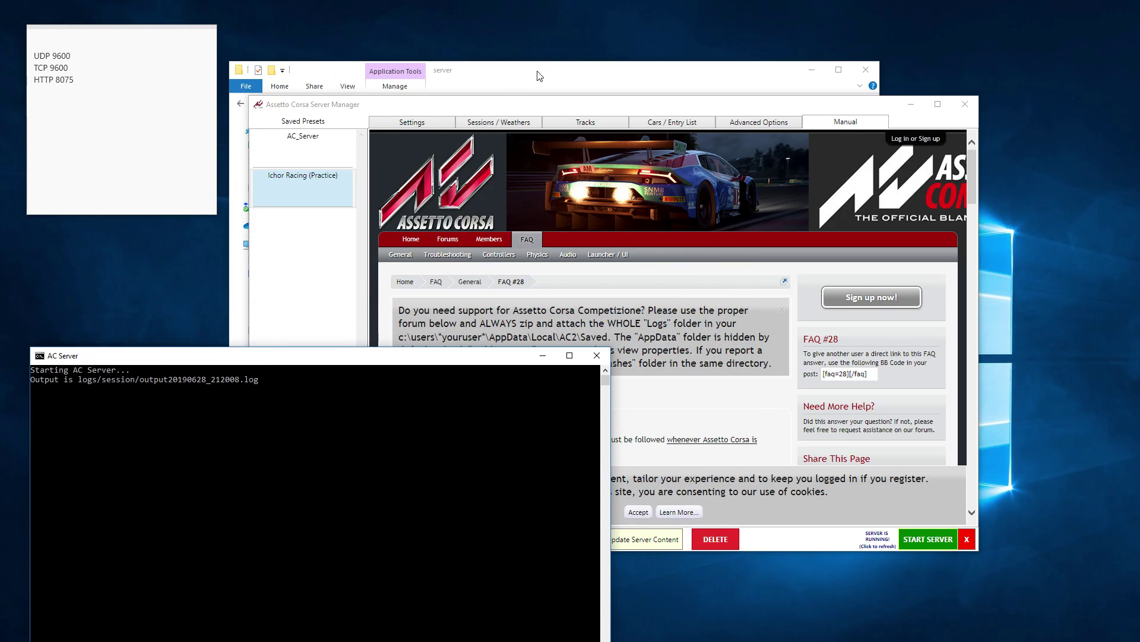
{"action": "left_click", "coordinate": [561, 74]}
{"action": "left_click_drag", "start_coordinate": [561, 74], "coordinate": [792, 45]}
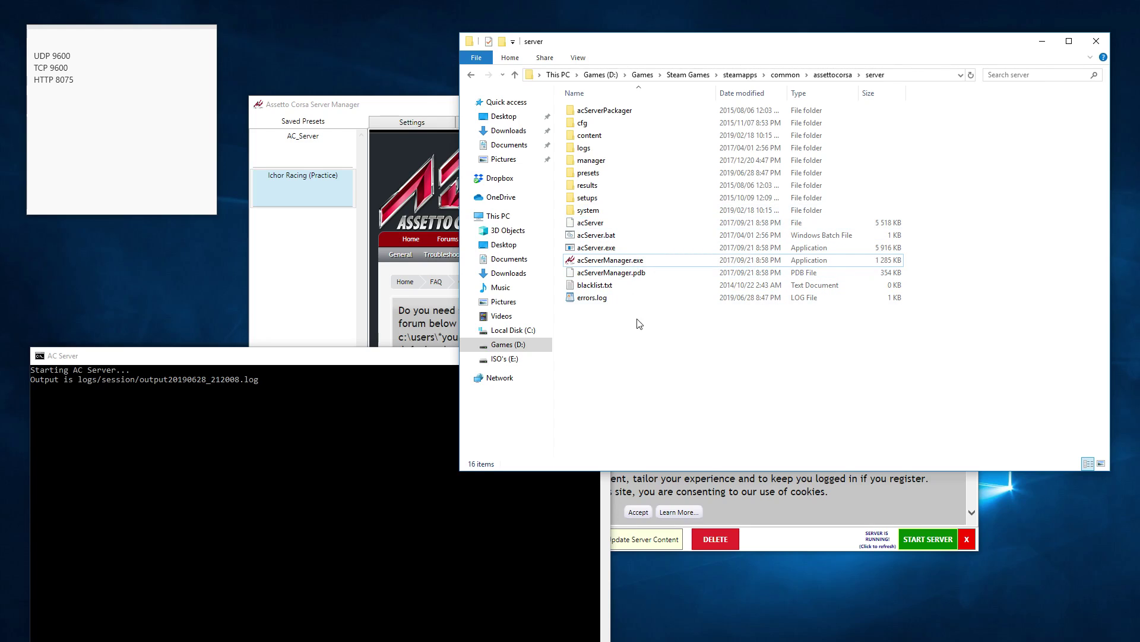
Browse to logs > session and try the newest log, dismissing the file-in-use warning.
{"action": "double_click", "coordinate": [619, 149]}
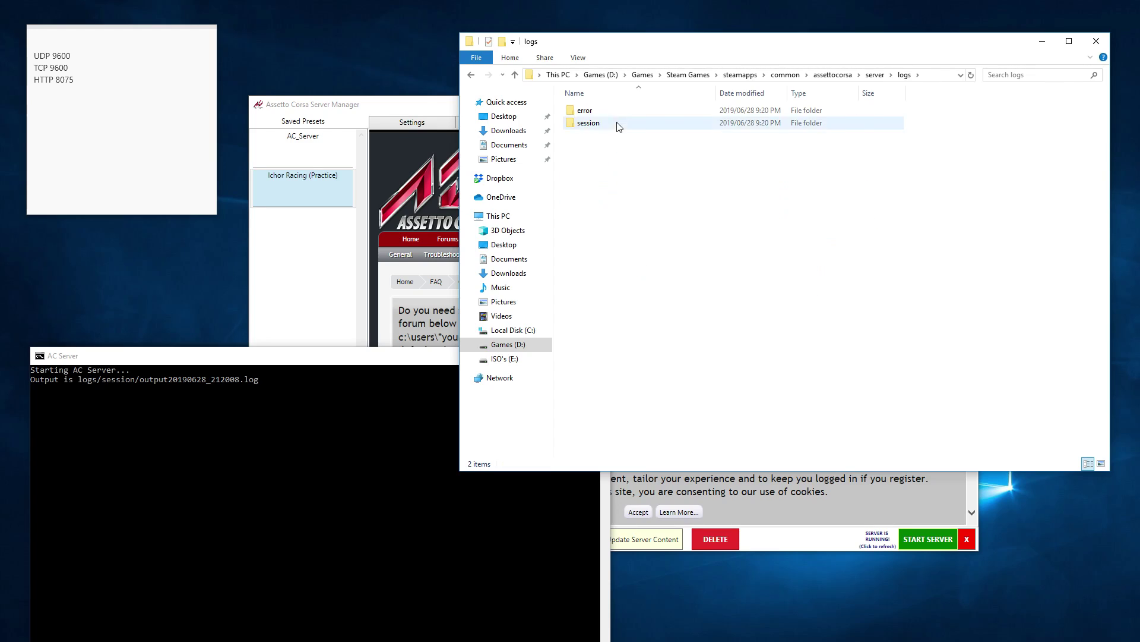
{"action": "double_click", "coordinate": [614, 125]}
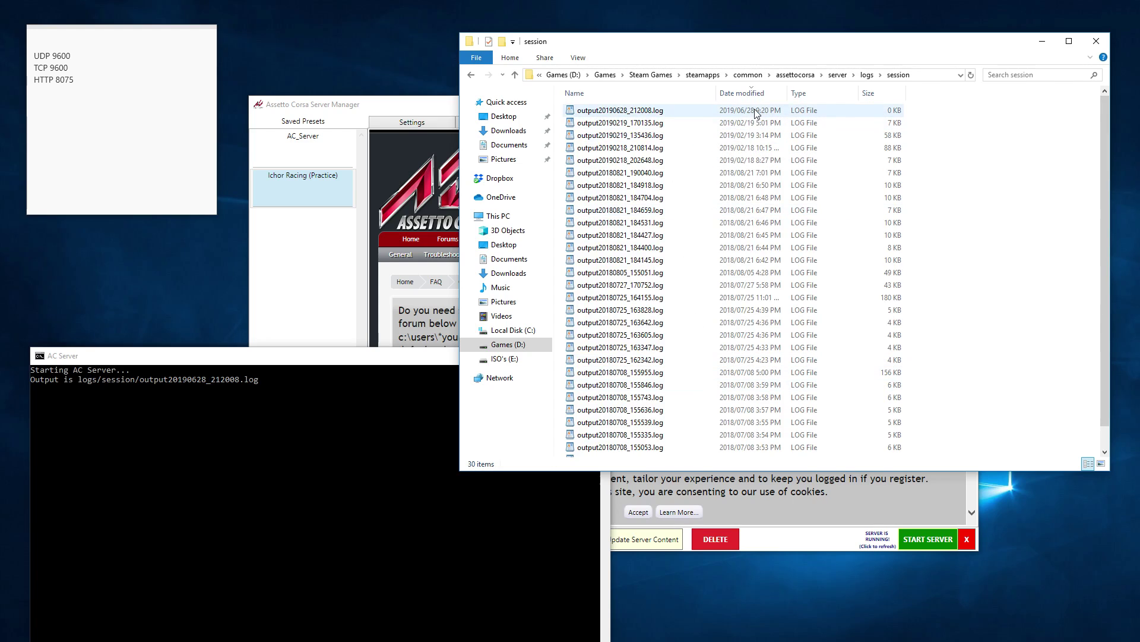
{"action": "double_click", "coordinate": [694, 112]}
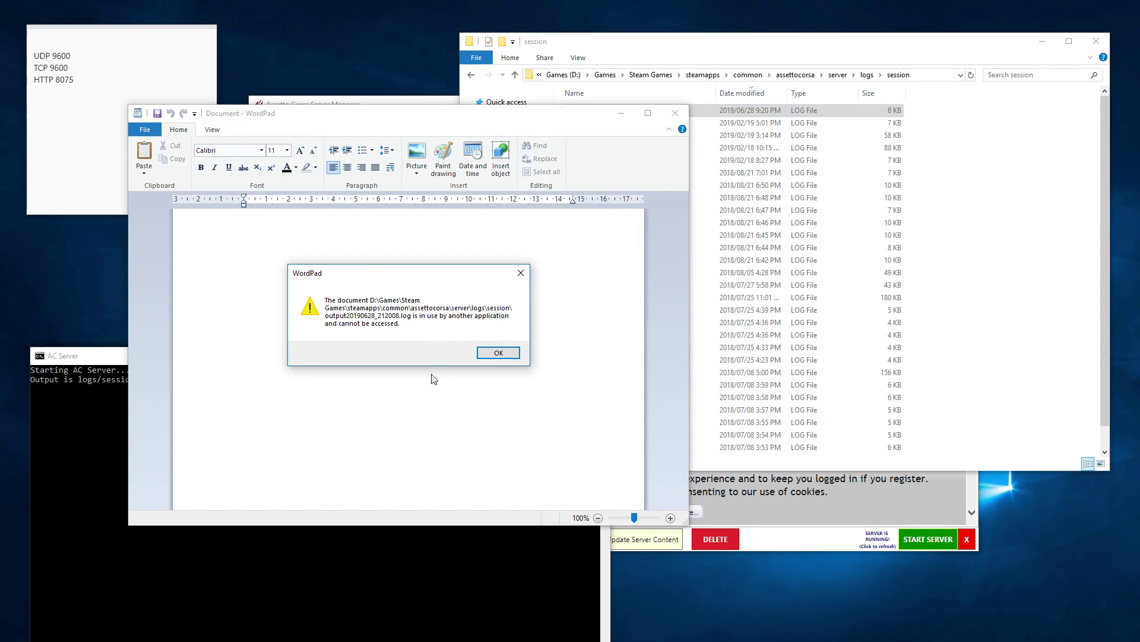
{"action": "left_click", "coordinate": [506, 351]}
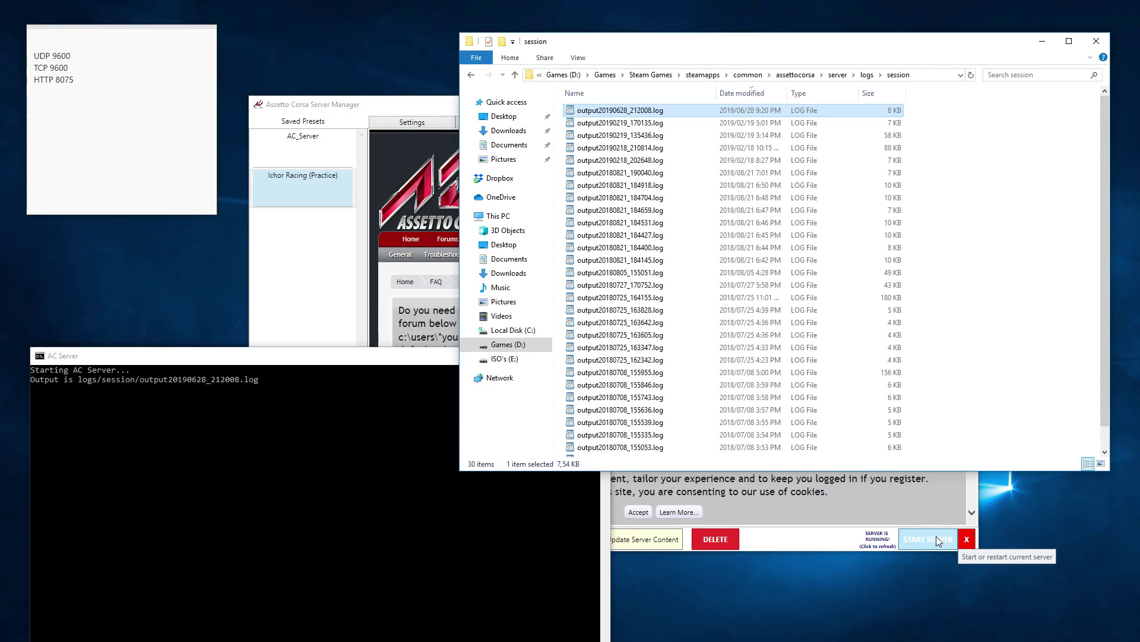
Stop the server, then open output20190628_212008.log in WordPad.
{"action": "left_click", "coordinate": [966, 540]}
{"action": "left_click", "coordinate": [571, 393]}
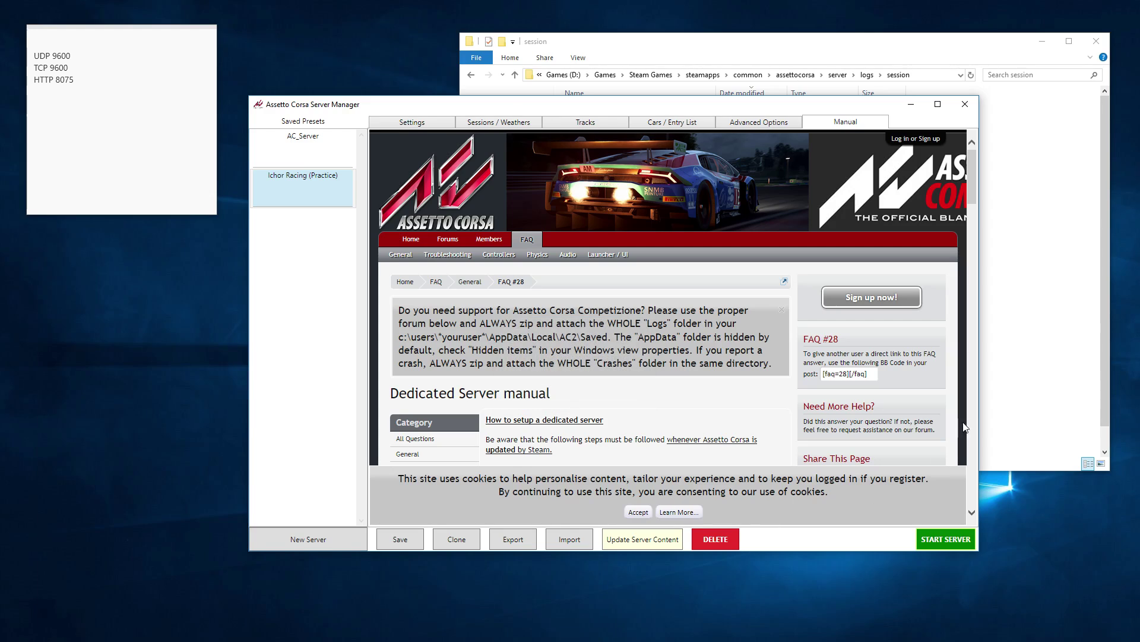
{"action": "left_click", "coordinate": [1030, 381]}
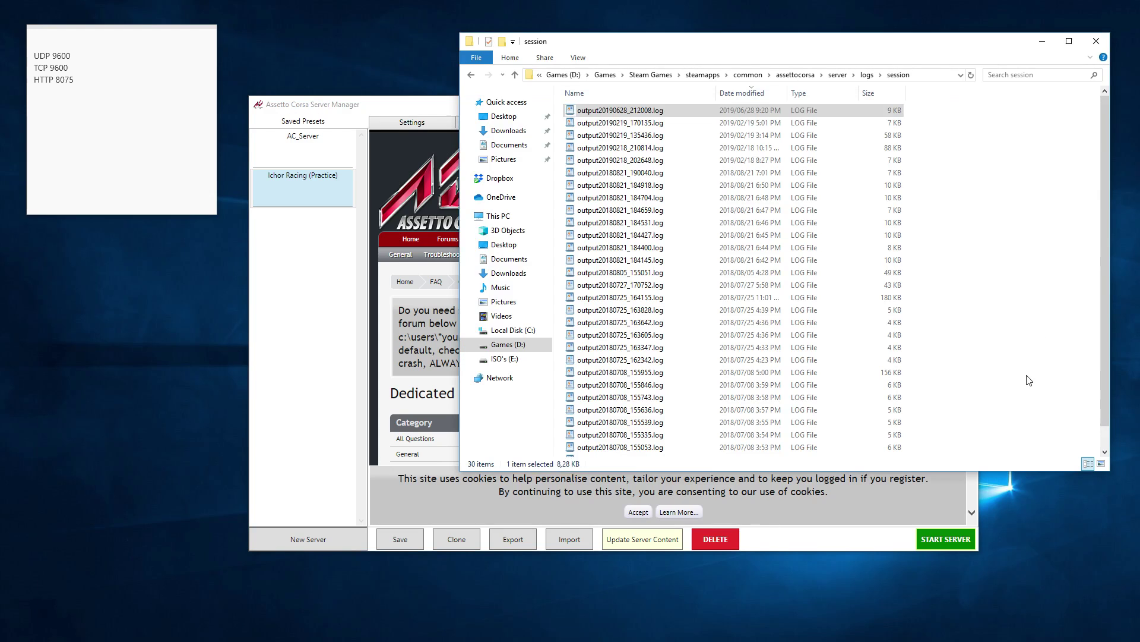
{"action": "left_click", "coordinate": [675, 113]}
{"action": "double_click", "coordinate": [675, 113]}
Read the log down to the last CONNECTION TO LOBBY FAILED line, highlight it, and close WordPad.
{"action": "scroll", "coordinate": [420, 383], "scroll_direction": "down", "scroll_amount": 4}
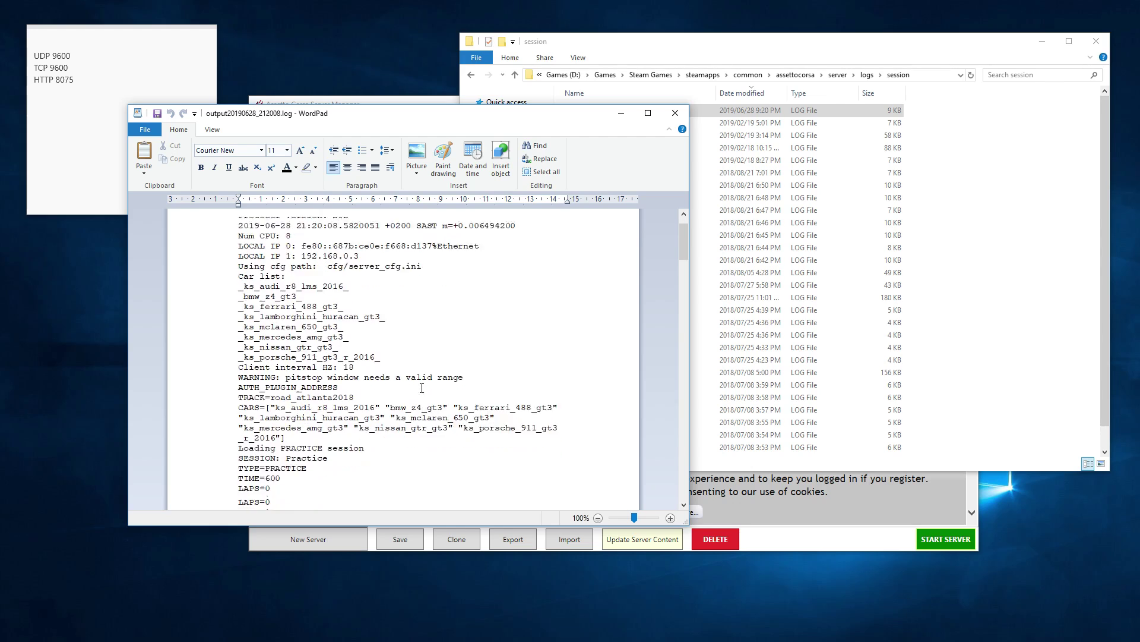
{"action": "scroll", "coordinate": [420, 383], "scroll_direction": "up", "scroll_amount": 5}
{"action": "scroll", "coordinate": [385, 354], "scroll_direction": "down", "scroll_amount": 15}
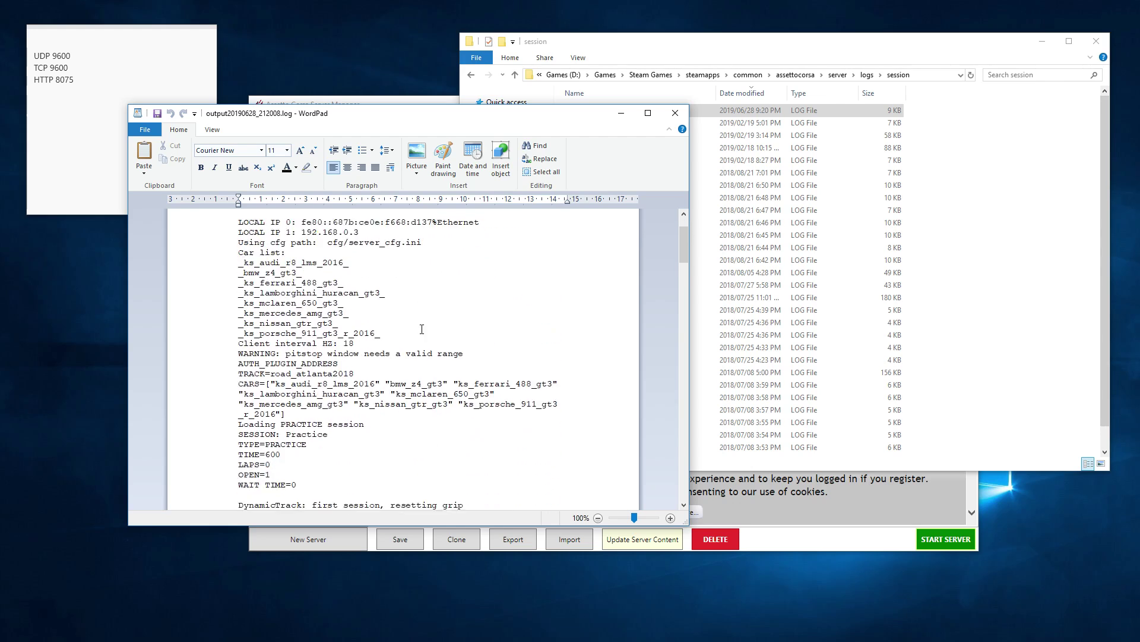
{"action": "left_click_drag", "start_coordinate": [684, 295], "coordinate": [676, 518]}
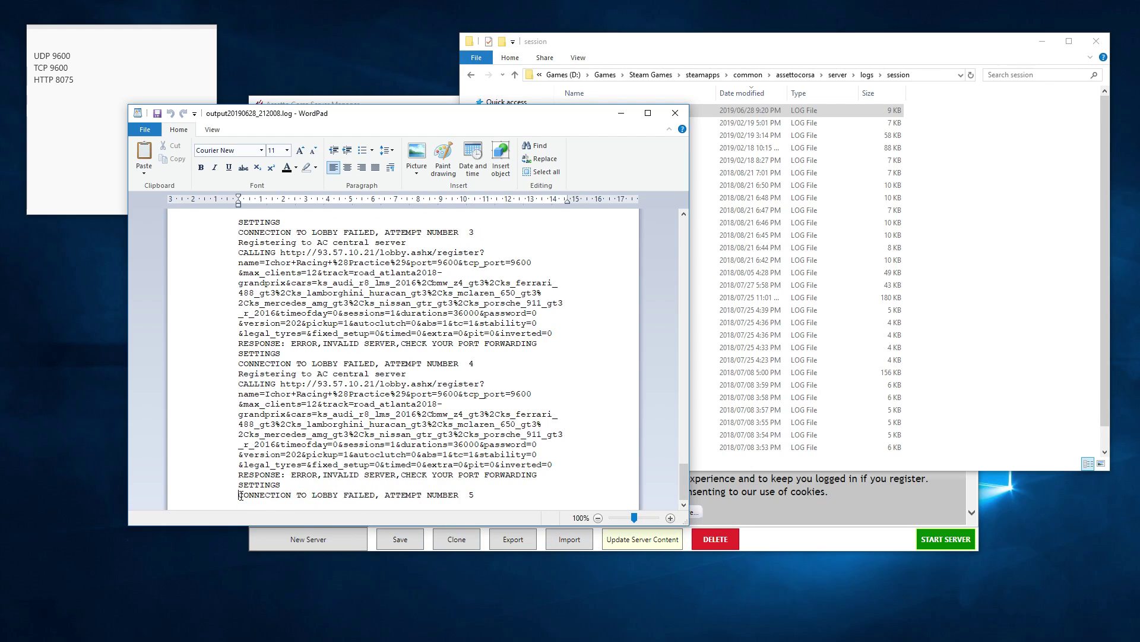
{"action": "left_click_drag", "start_coordinate": [240, 495], "coordinate": [498, 498]}
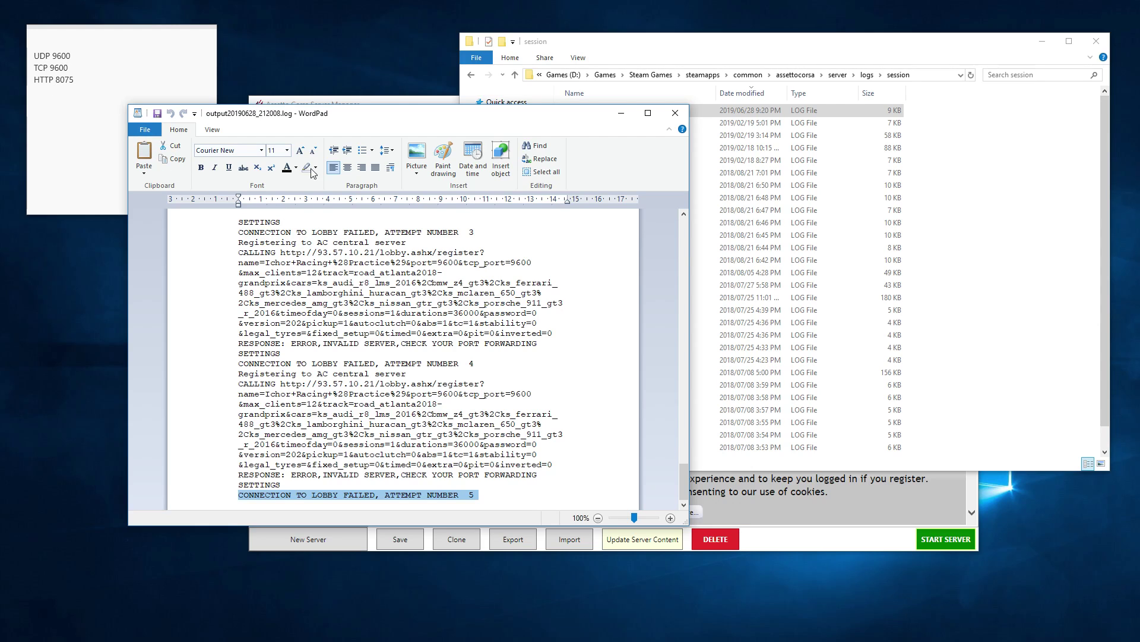
{"action": "left_click", "coordinate": [675, 113]}
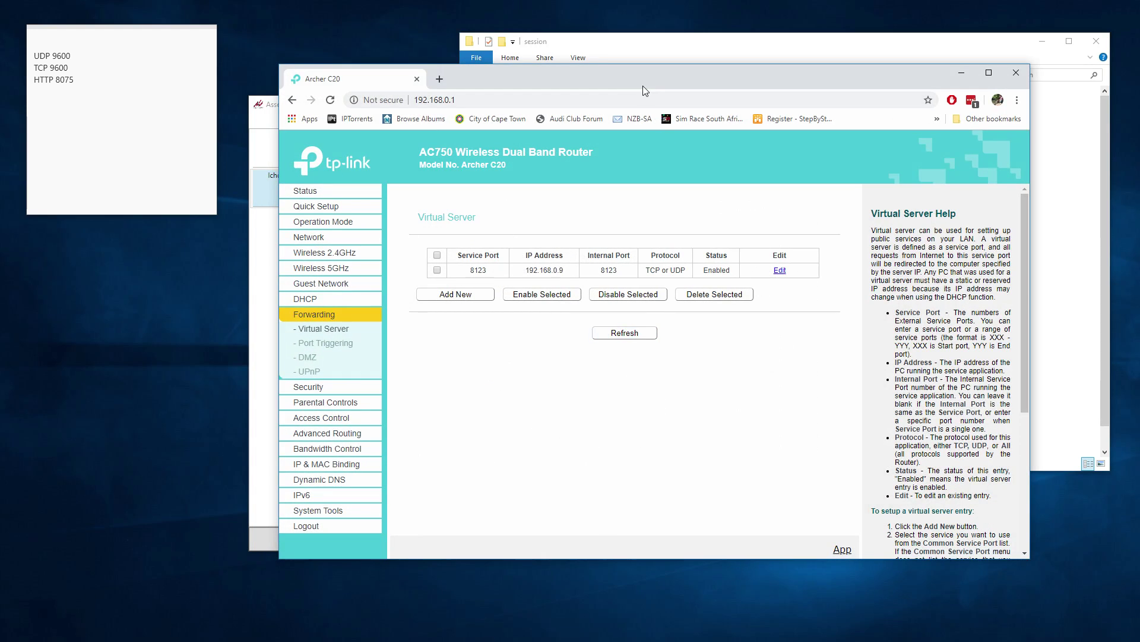
Move the router's Virtual Server page window up out of the way.
{"action": "left_click_drag", "start_coordinate": [550, 76], "coordinate": [551, 43]}
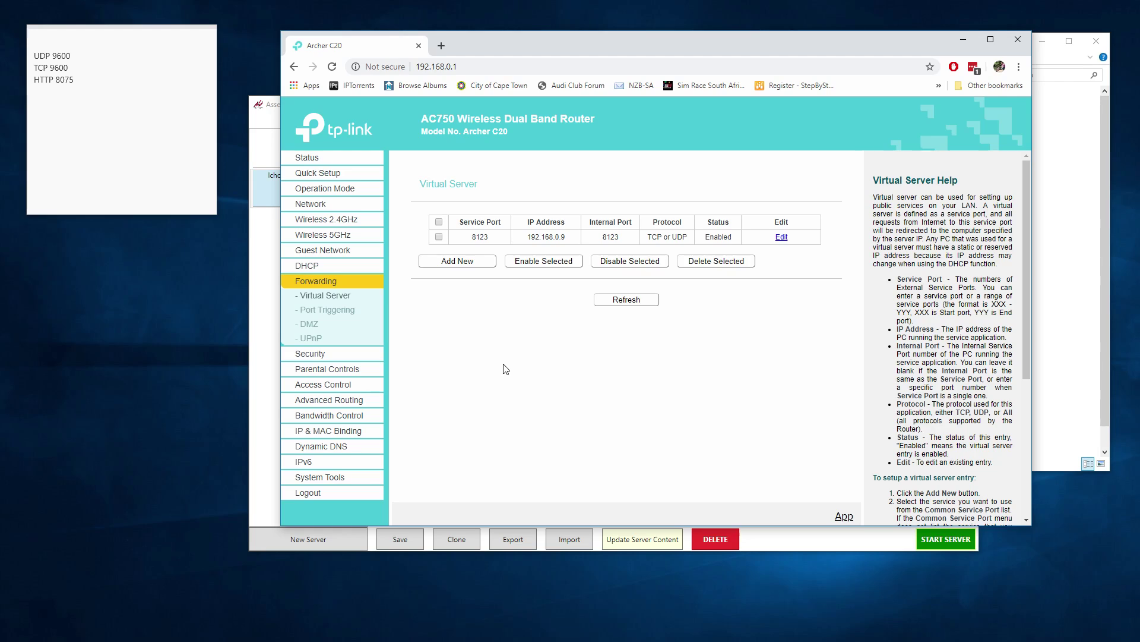
Fill a new Virtual Server rule: service port 9600, IP 192.168.0.3, protocol ALL.
{"action": "left_click", "coordinate": [447, 262]}
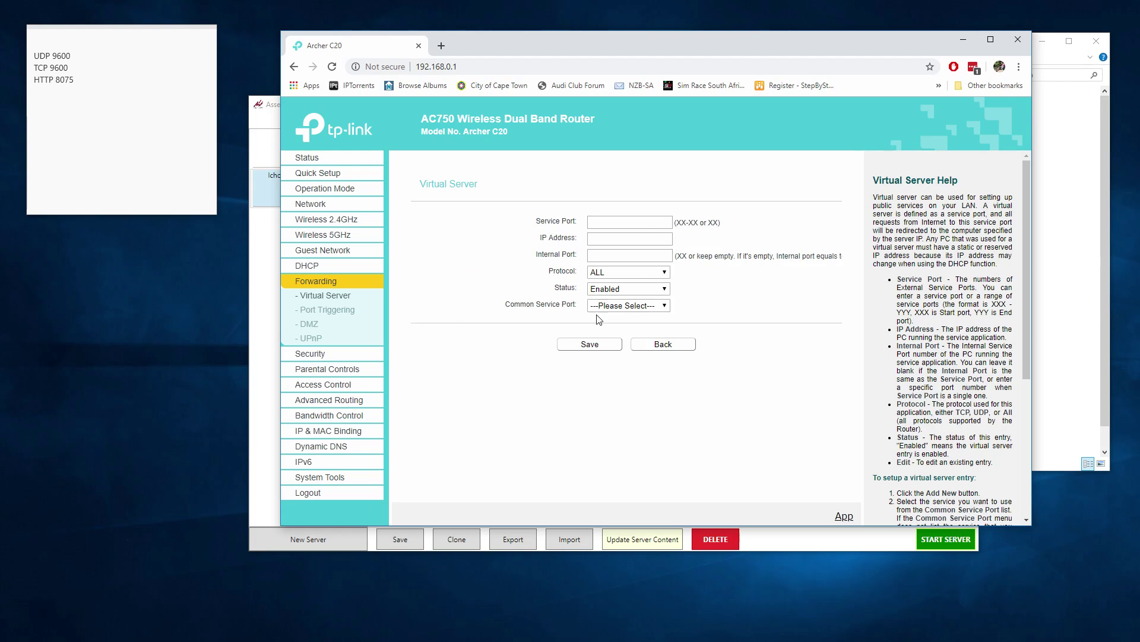
{"action": "left_click", "coordinate": [630, 222]}
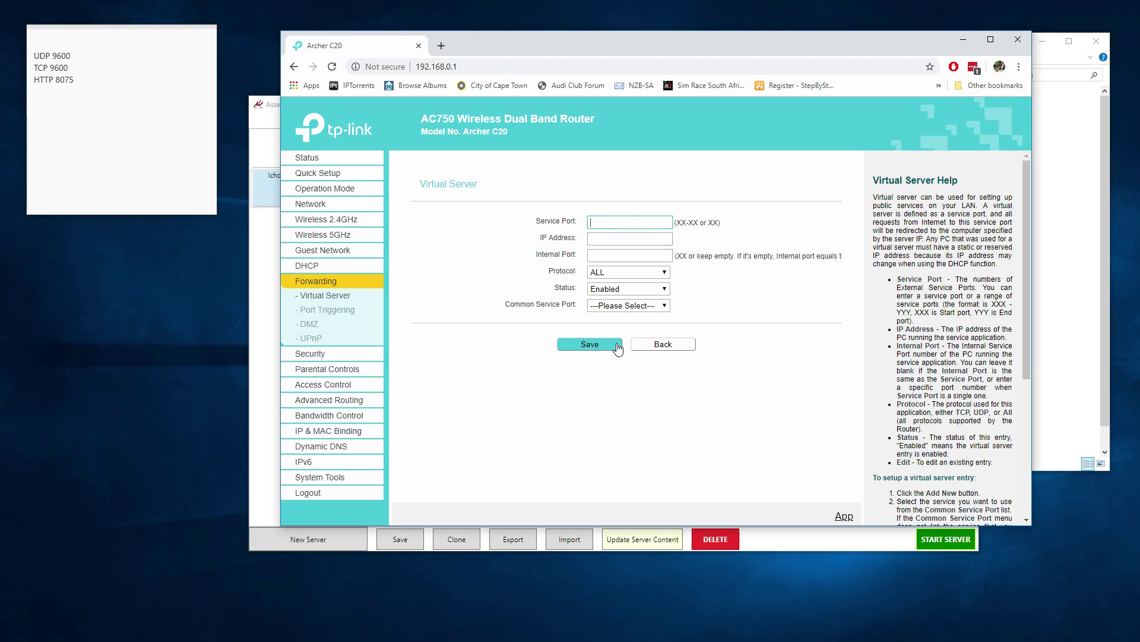
{"action": "left_click", "coordinate": [650, 273]}
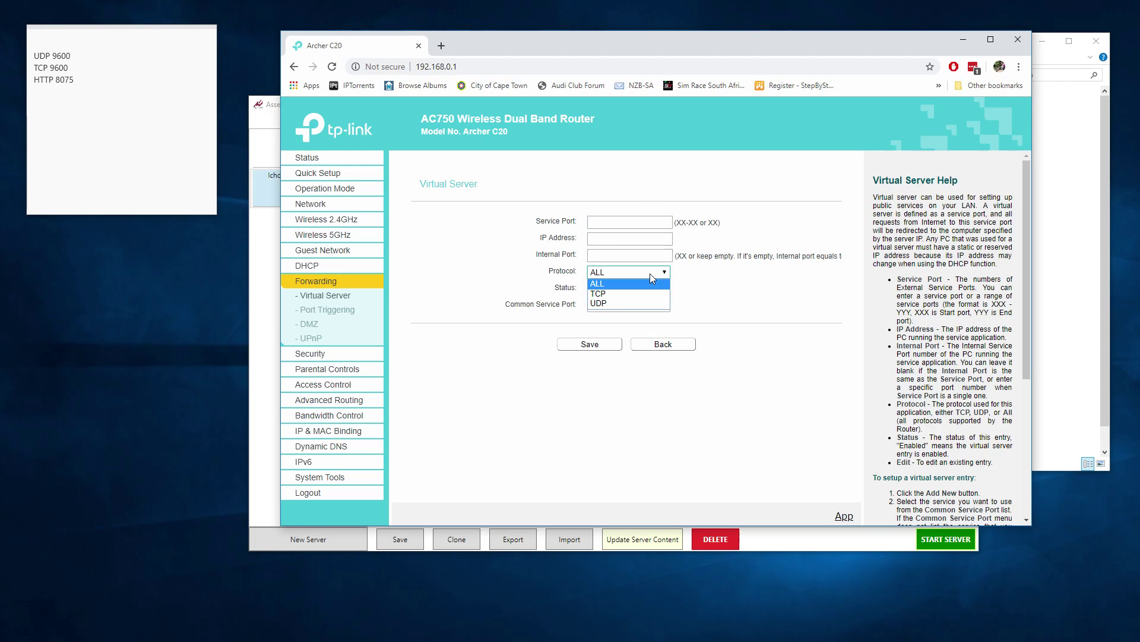
{"action": "left_click", "coordinate": [651, 273]}
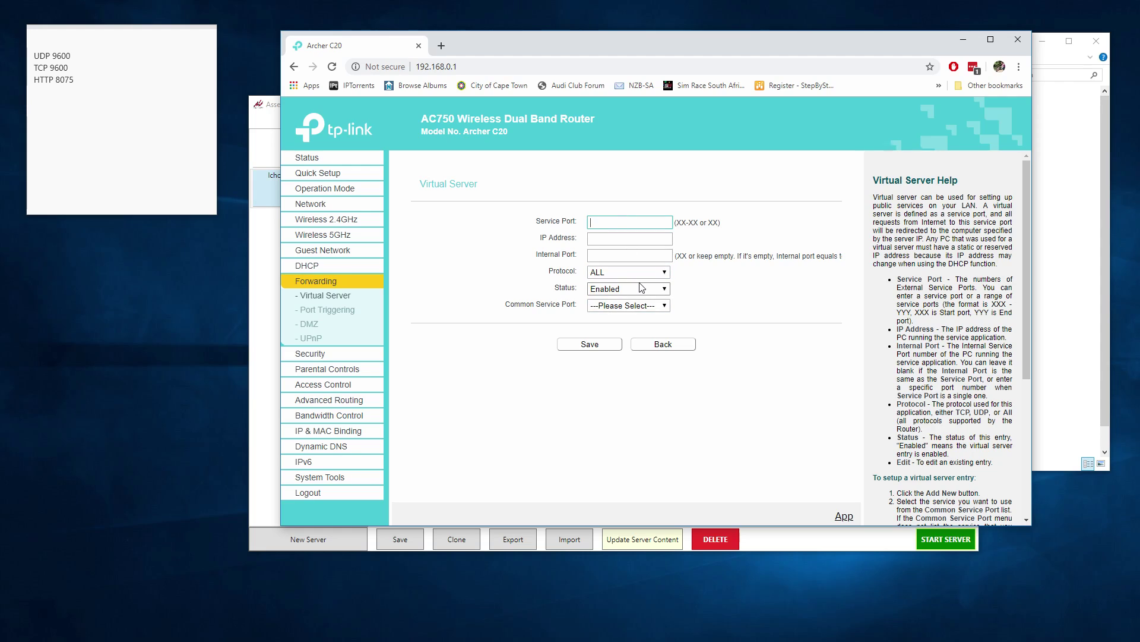
{"action": "type", "text": "9600"}
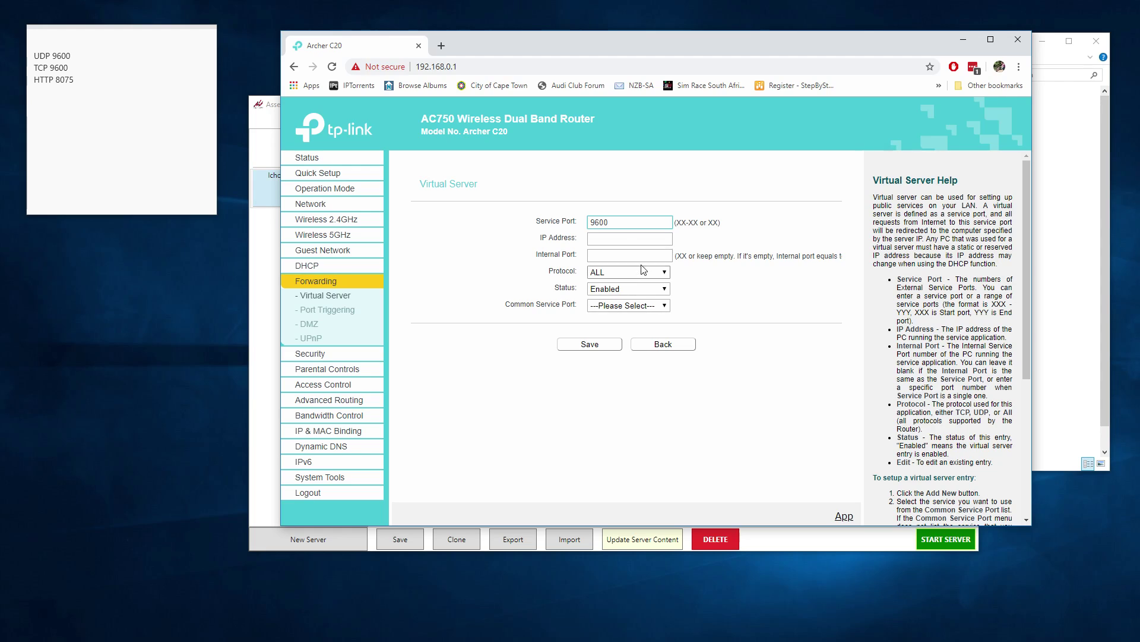
{"action": "left_click", "coordinate": [611, 237]}
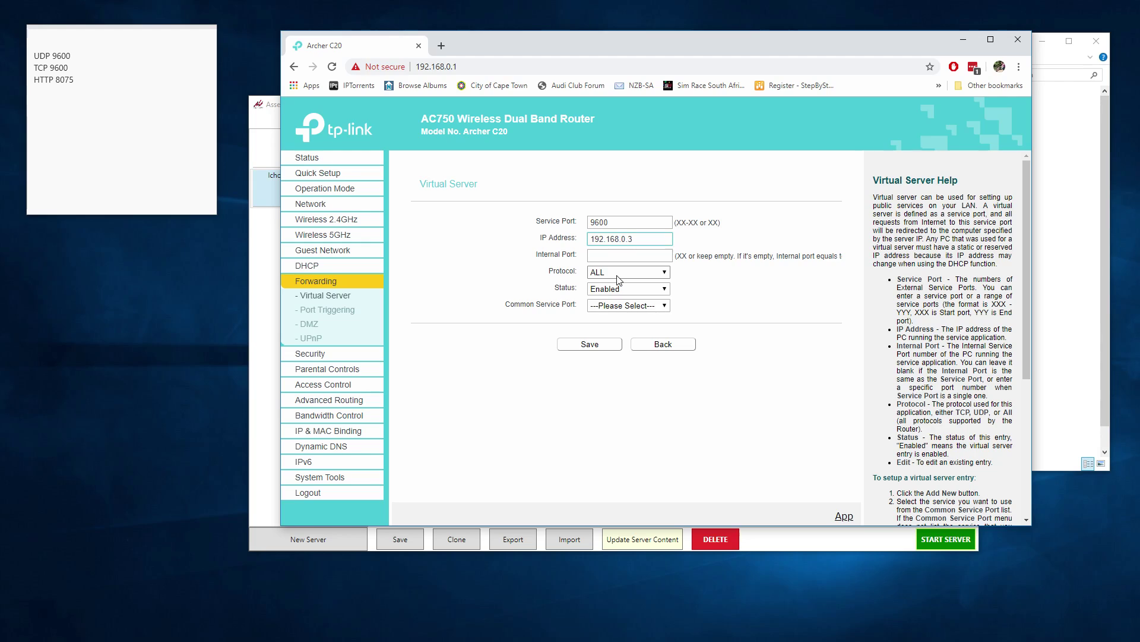
{"action": "left_click", "coordinate": [653, 307]}
{"action": "left_click", "coordinate": [651, 308]}
{"action": "left_click", "coordinate": [609, 255]}
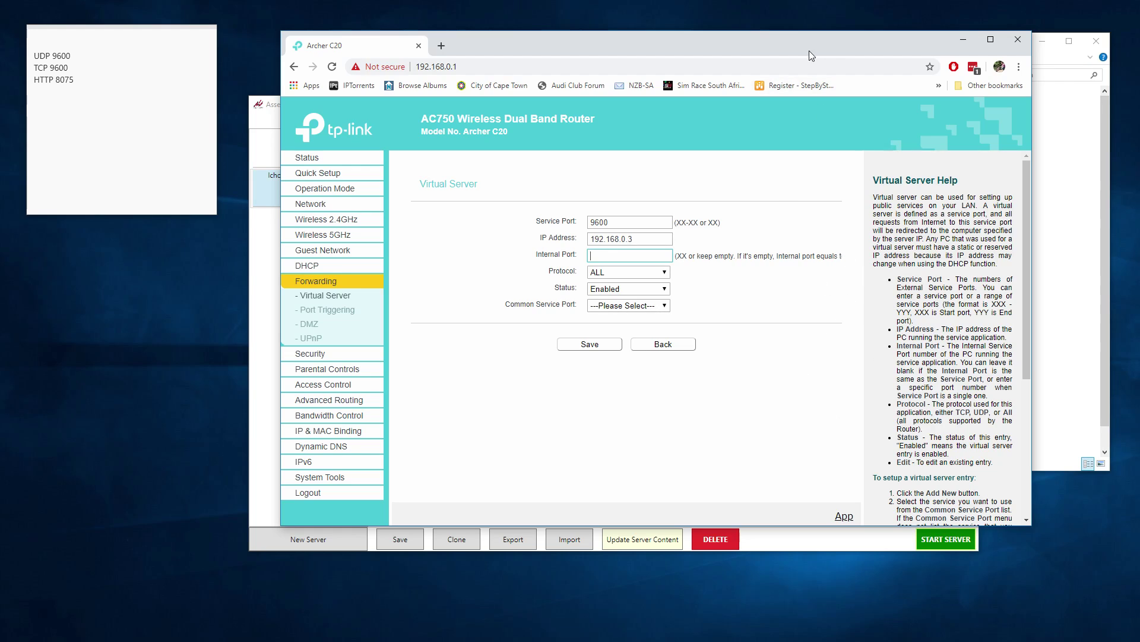
Move and widen the router window, then save the port 9600 rule.
{"action": "left_click_drag", "start_coordinate": [604, 46], "coordinate": [473, 51]}
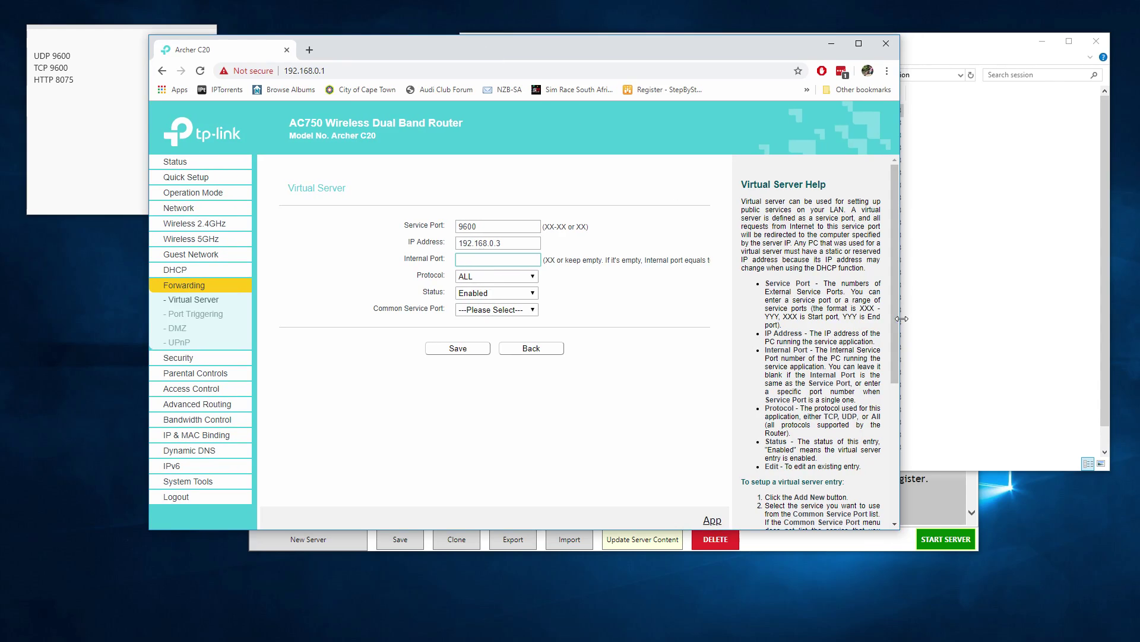
{"action": "left_click_drag", "start_coordinate": [903, 319], "coordinate": [1041, 334]}
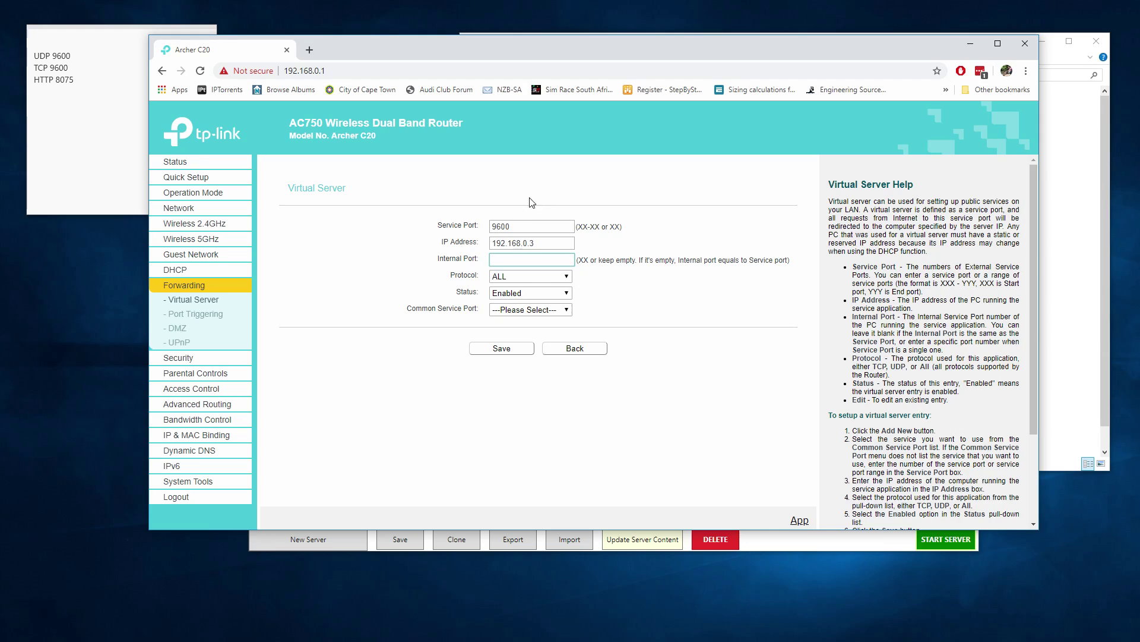
{"action": "left_click", "coordinate": [508, 350]}
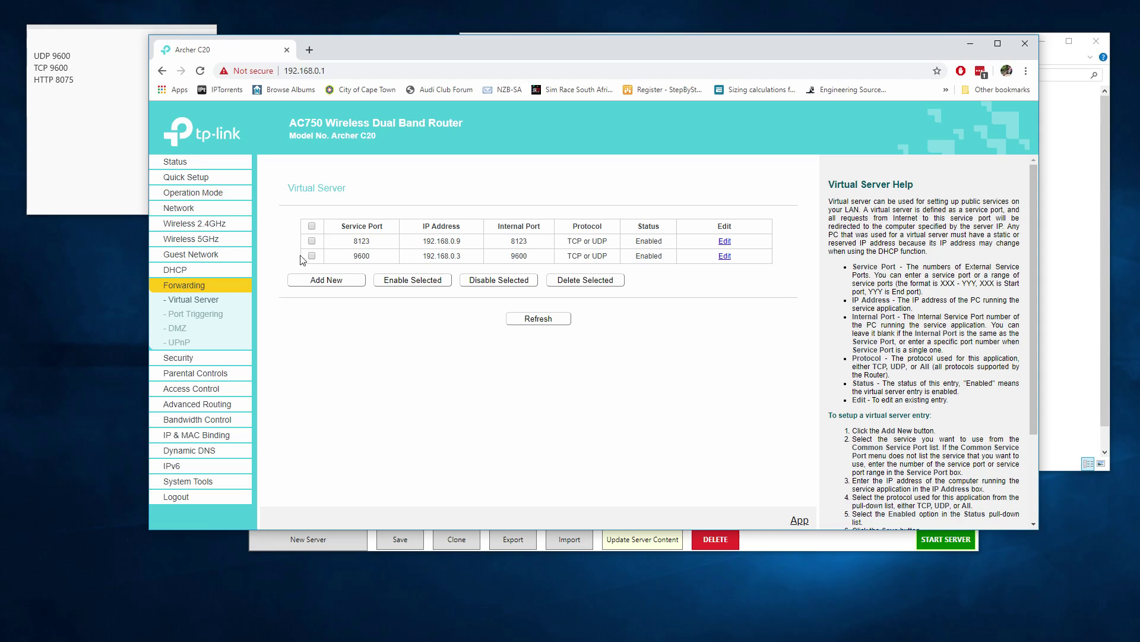
Start another Virtual Server rule with IP 192.168.0.3, protocol ALL and status Enabled.
{"action": "left_click", "coordinate": [328, 283]}
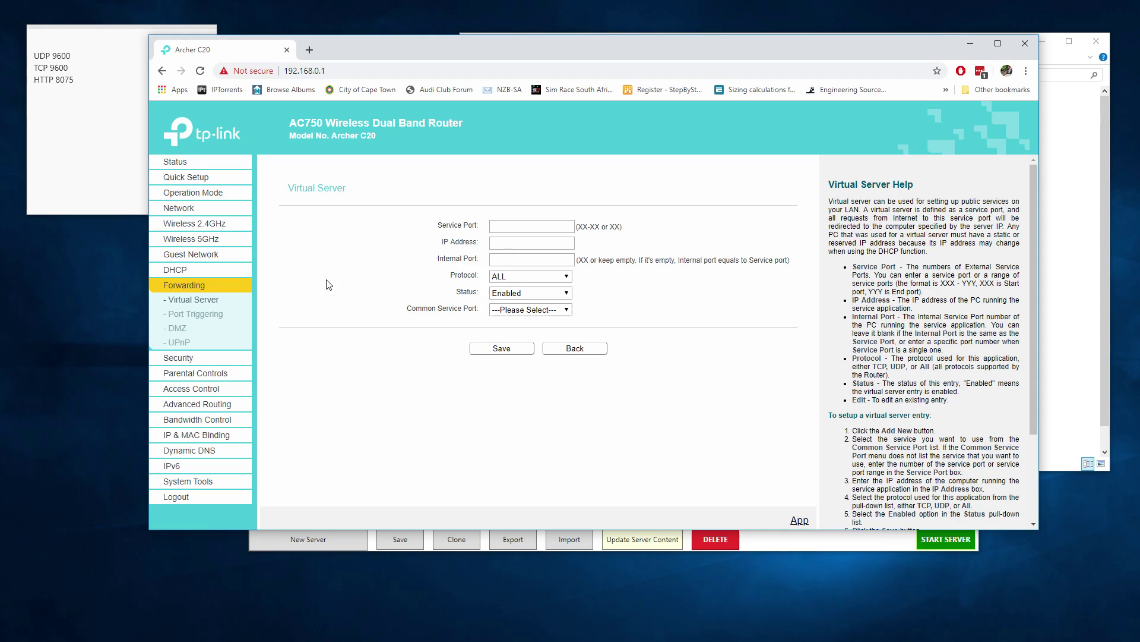
{"action": "left_click", "coordinate": [520, 226]}
{"action": "left_click", "coordinate": [520, 244]}
{"action": "type", "text": "192.168.0.3"}
{"action": "left_click", "coordinate": [511, 226]}
{"action": "key", "text": "Tab"}
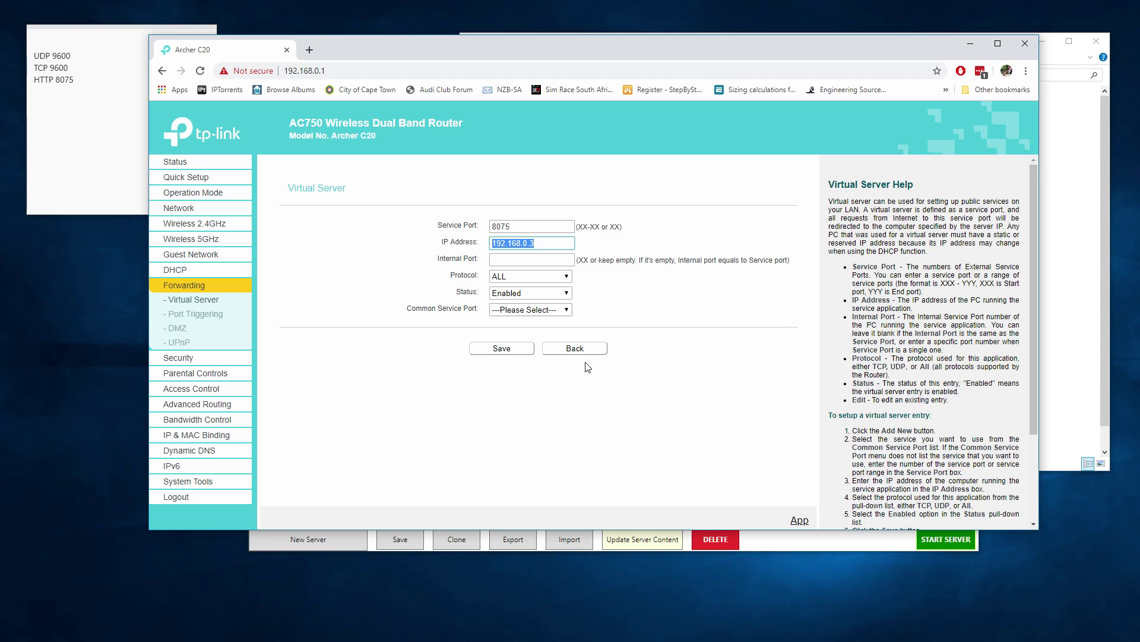
{"action": "left_click", "coordinate": [565, 277]}
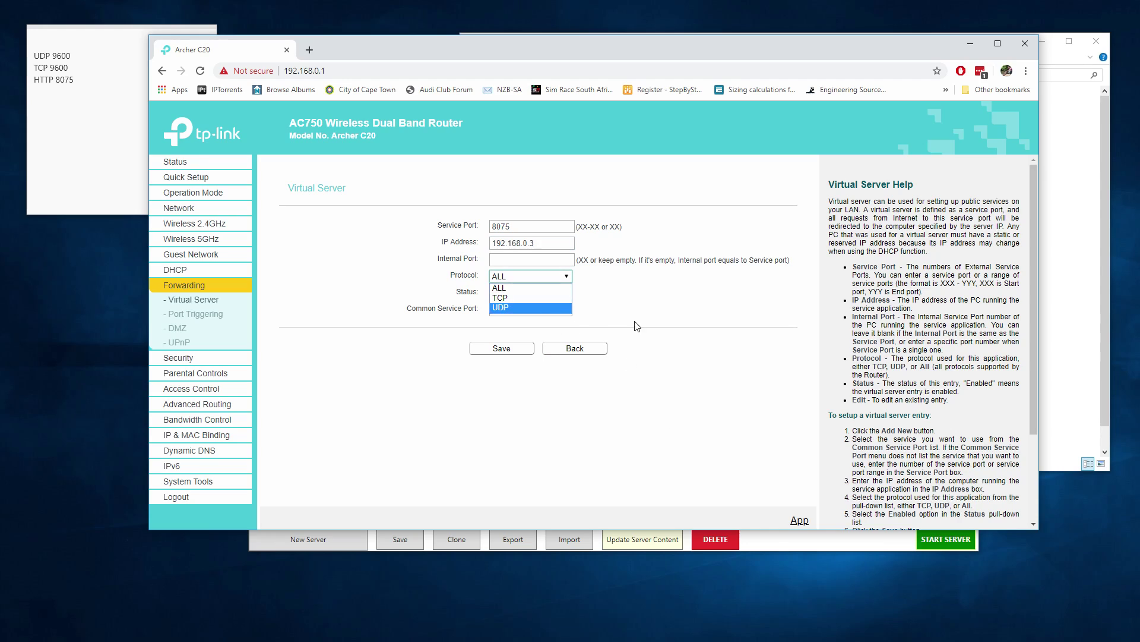
{"action": "key", "text": "Escape"}
{"action": "left_click", "coordinate": [554, 294]}
{"action": "left_click", "coordinate": [554, 294]}
Pick the HTTP preset, change service port to 8075, clear internal port, set protocol ALL, and save.
{"action": "left_click", "coordinate": [564, 310]}
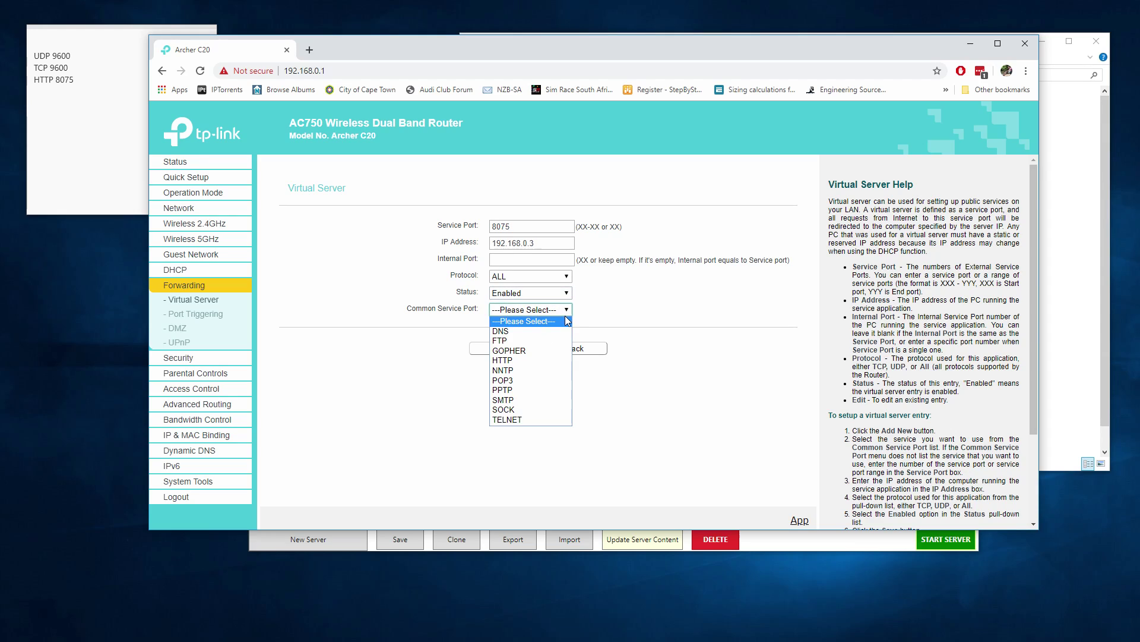
{"action": "left_click", "coordinate": [522, 360]}
{"action": "double_click", "coordinate": [498, 260]}
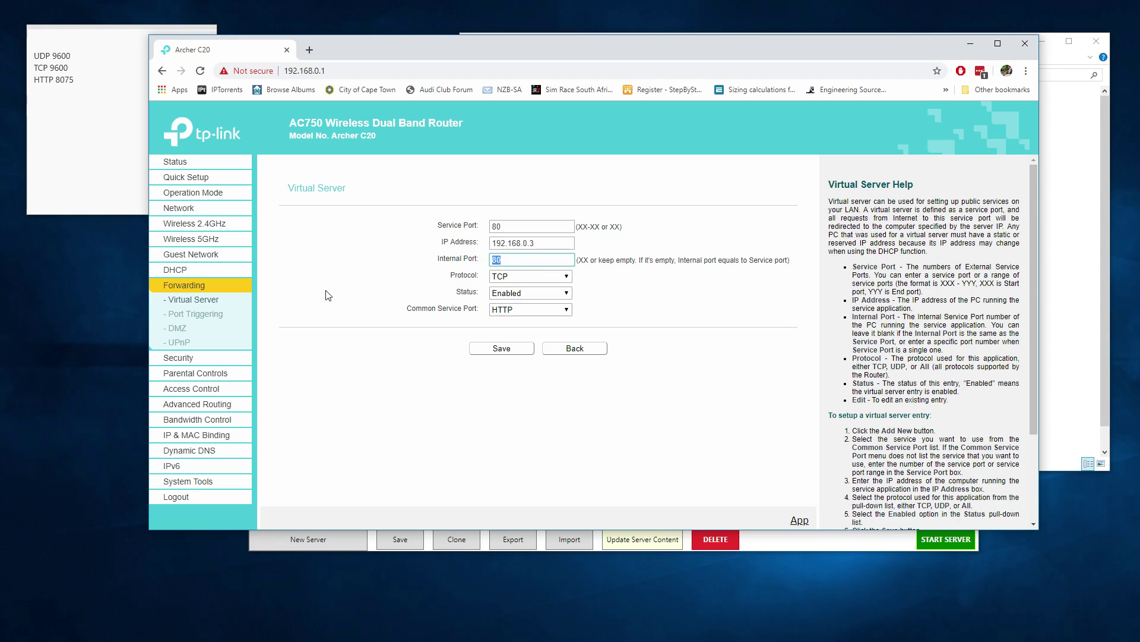
{"action": "left_click", "coordinate": [518, 226]}
{"action": "double_click", "coordinate": [506, 226]}
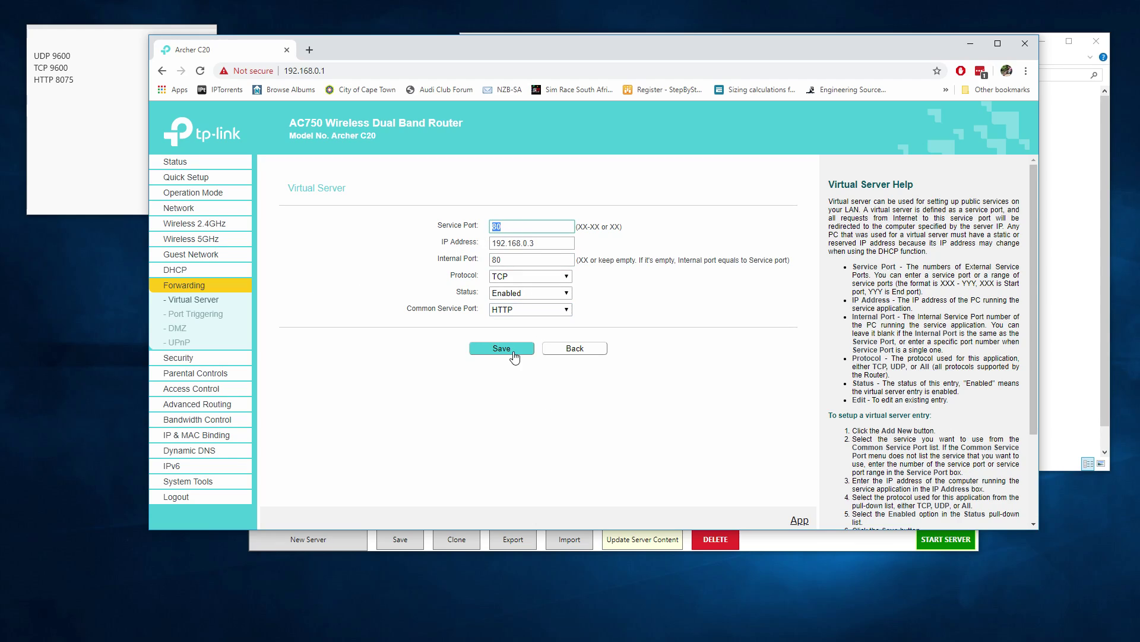
{"action": "type", "text": "8075"}
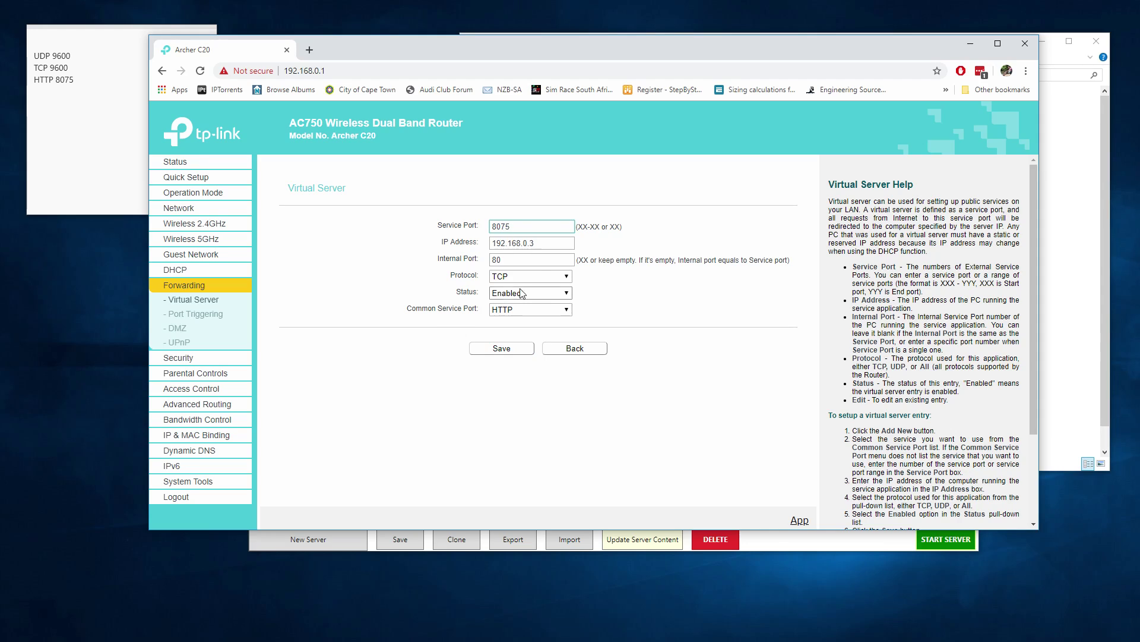
{"action": "left_click", "coordinate": [523, 260]}
{"action": "key", "text": "BackSpace"}
{"action": "key", "text": "BackSpace"}
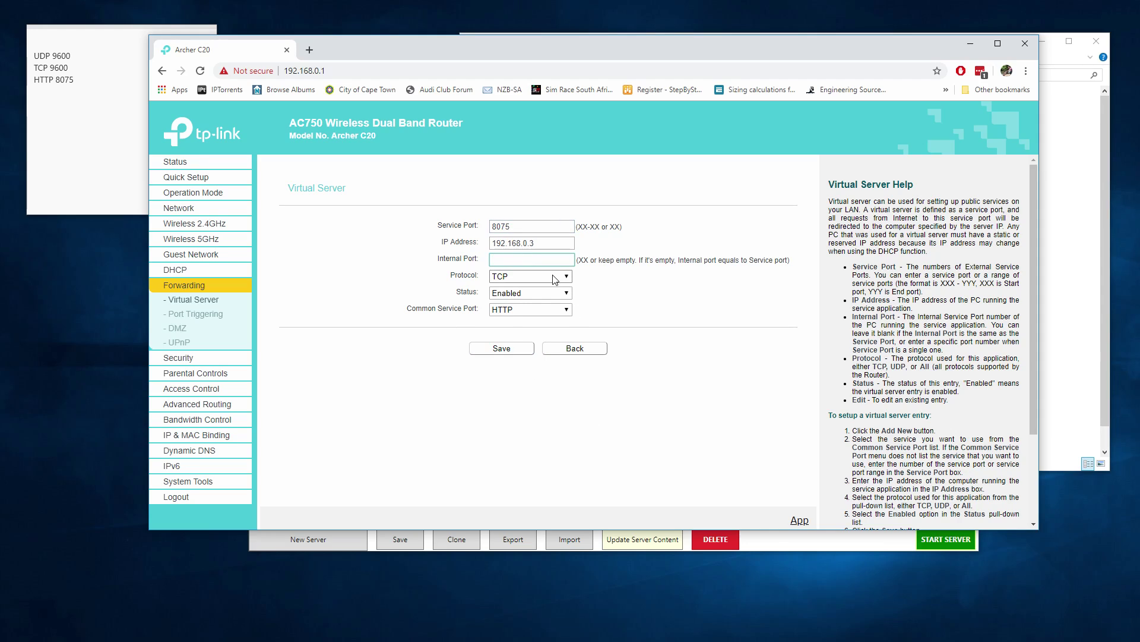
{"action": "left_click", "coordinate": [550, 276]}
{"action": "left_click", "coordinate": [550, 289]}
{"action": "left_click", "coordinate": [525, 352]}
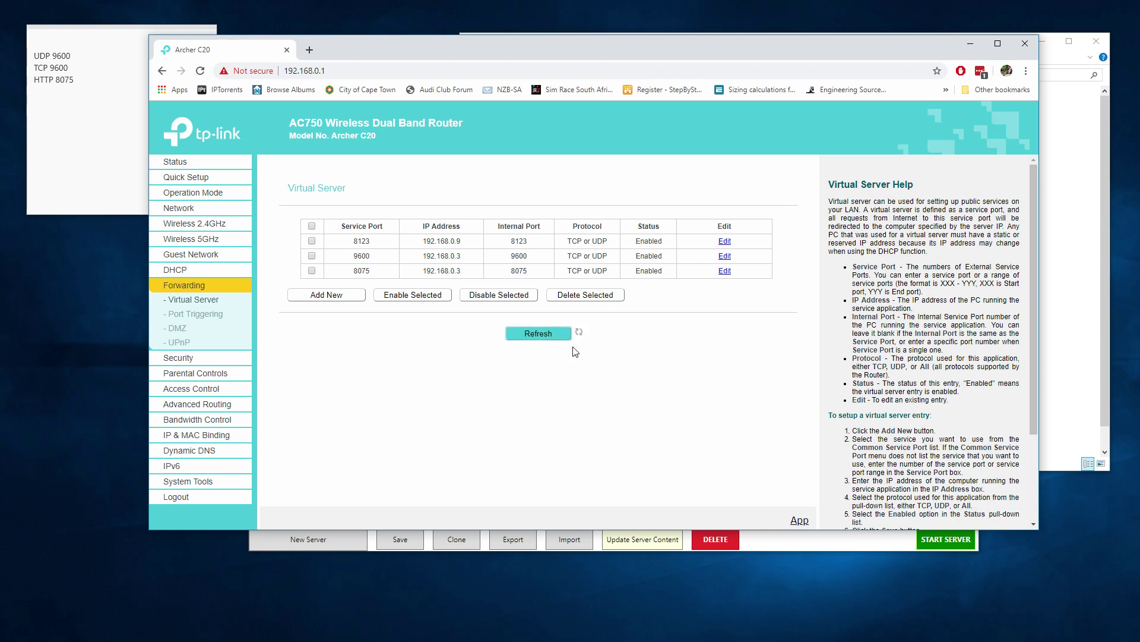
Bring the server manager forward and start the dedicated server.
{"action": "left_click", "coordinate": [970, 43]}
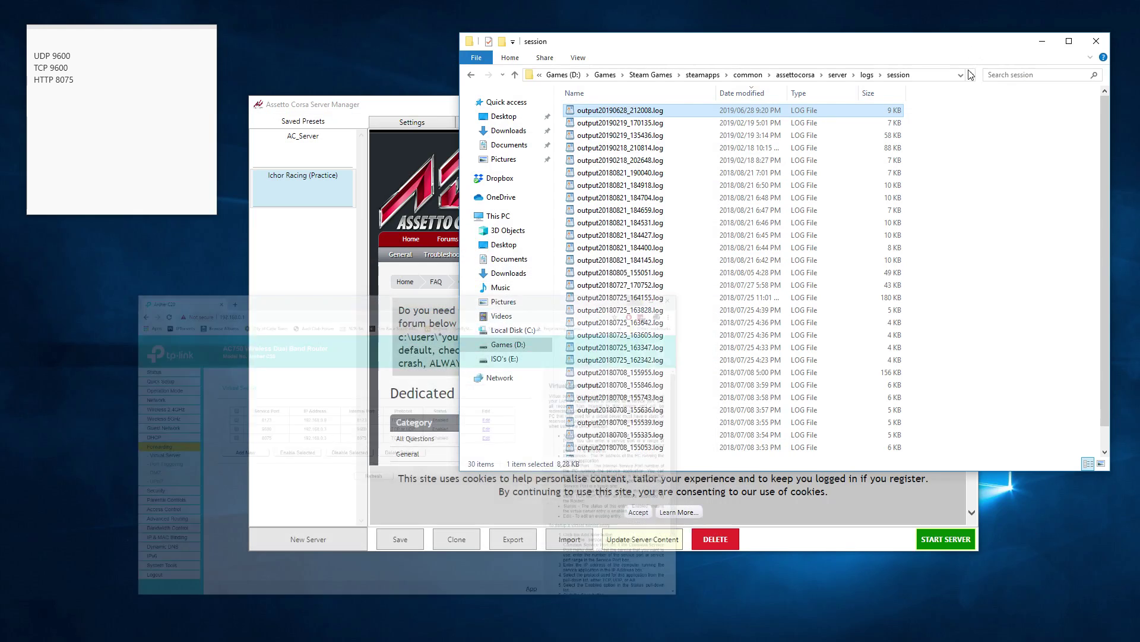
{"action": "left_click", "coordinate": [805, 539]}
{"action": "left_click", "coordinate": [940, 546]}
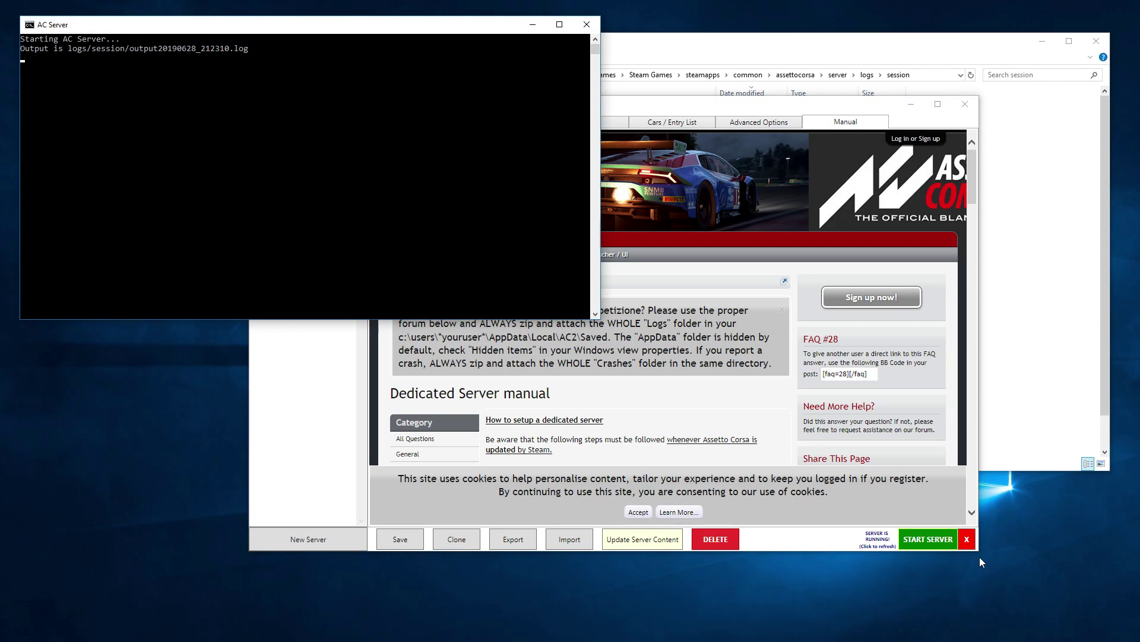
Move the console aside, then stop the server again and confirm.
{"action": "left_click_drag", "start_coordinate": [279, 31], "coordinate": [294, 272]}
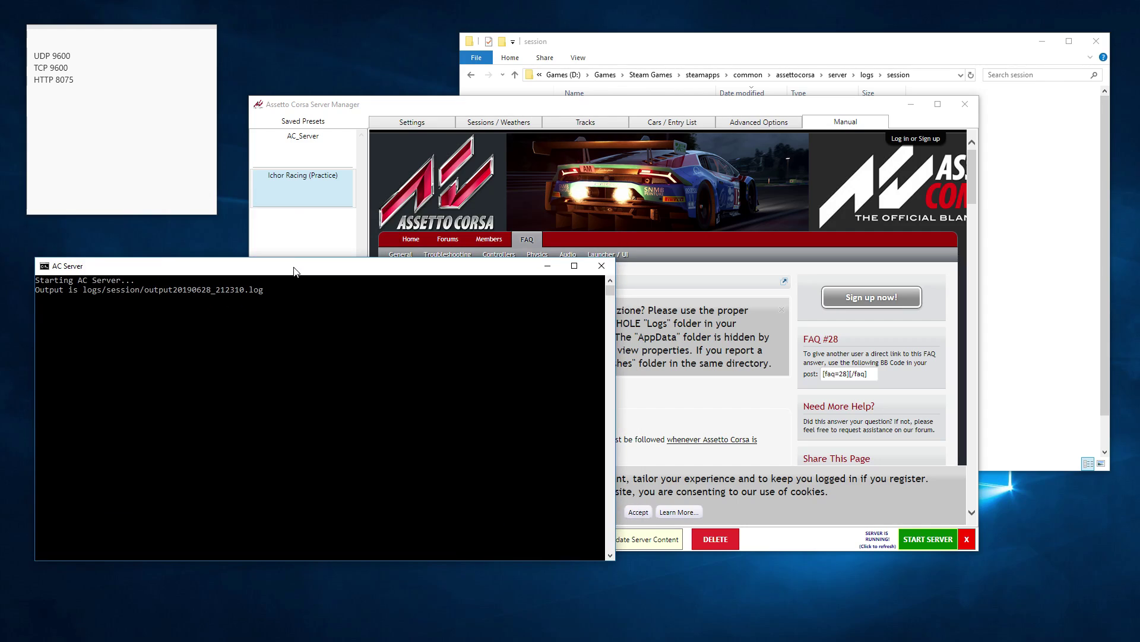
{"action": "left_click", "coordinate": [967, 539]}
{"action": "left_click", "coordinate": [570, 393]}
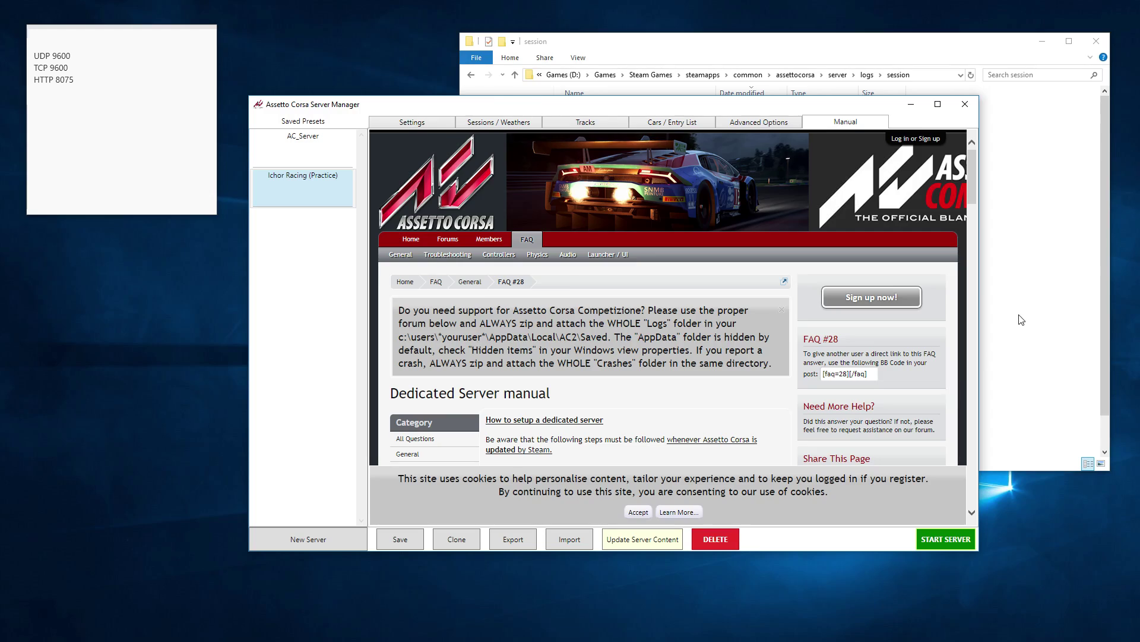
Open output20190628_212310.log and read it to the final OK lobby ping reply.
{"action": "double_click", "coordinate": [749, 110]}
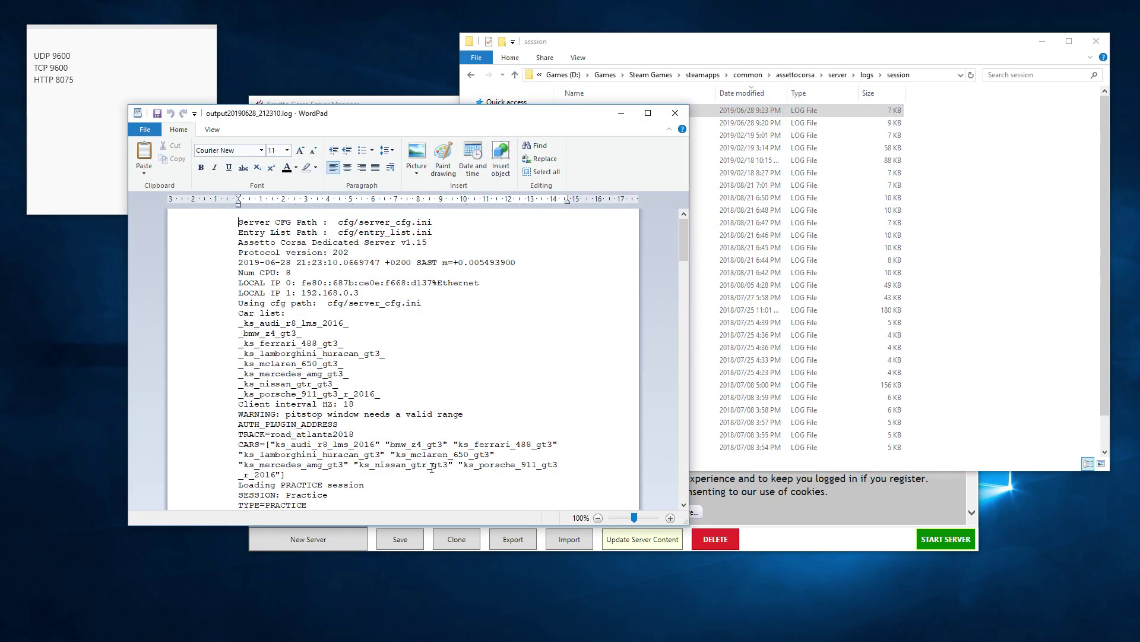
{"action": "scroll", "coordinate": [477, 408], "scroll_direction": "down", "scroll_amount": 20}
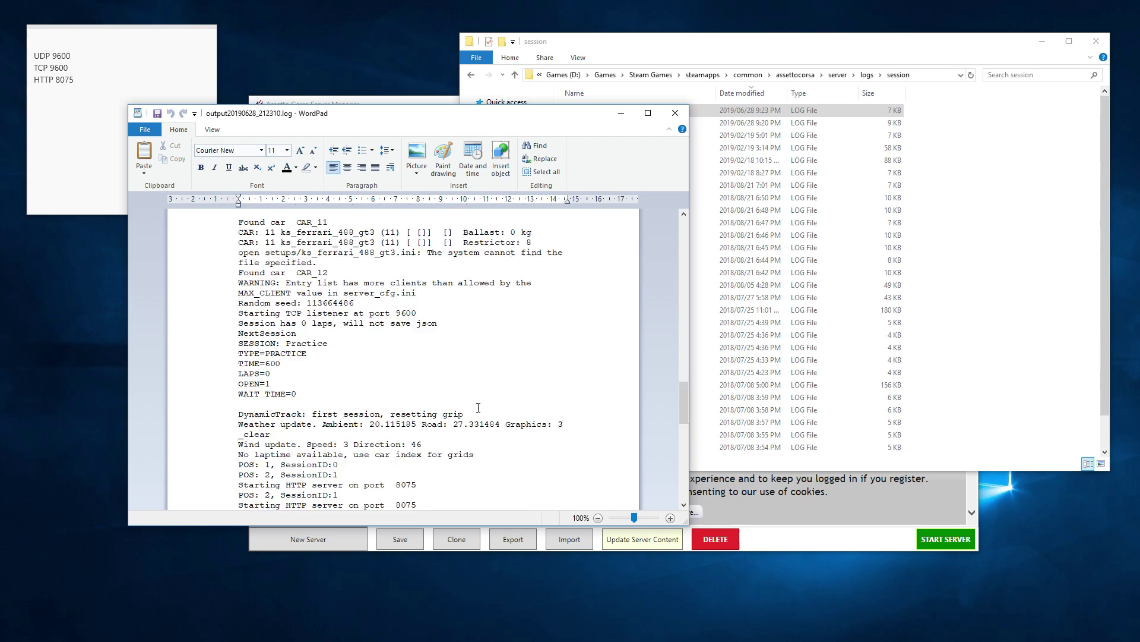
{"action": "scroll", "coordinate": [478, 407], "scroll_direction": "down", "scroll_amount": 10}
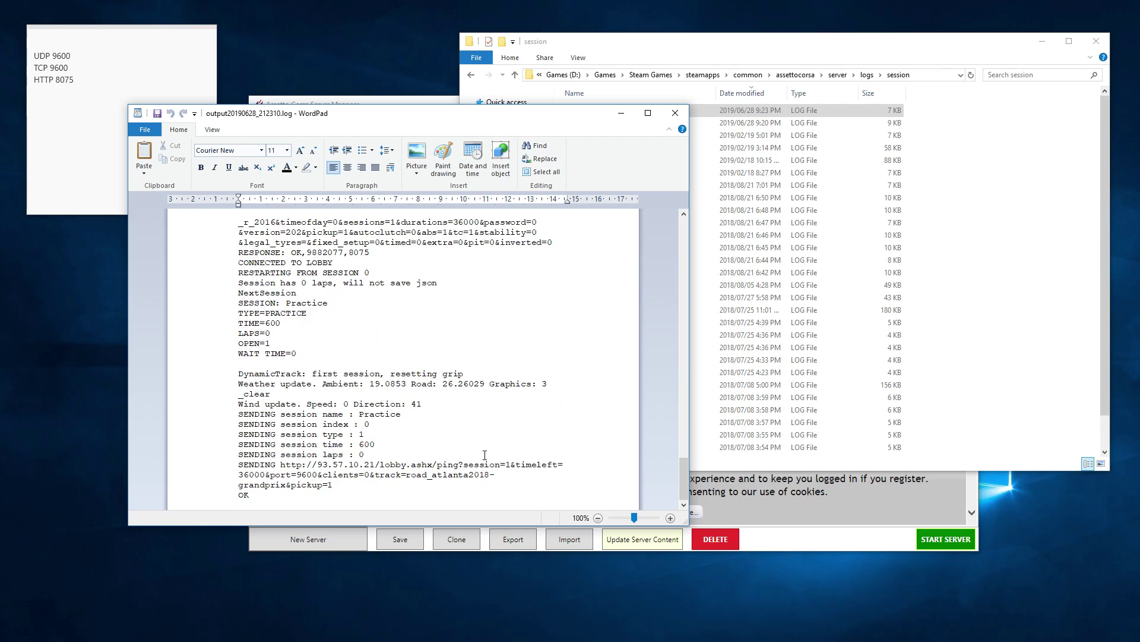
{"action": "left_click_drag", "start_coordinate": [260, 495], "coordinate": [233, 499]}
{"action": "scroll", "coordinate": [439, 420], "scroll_direction": "up", "scroll_amount": 3}
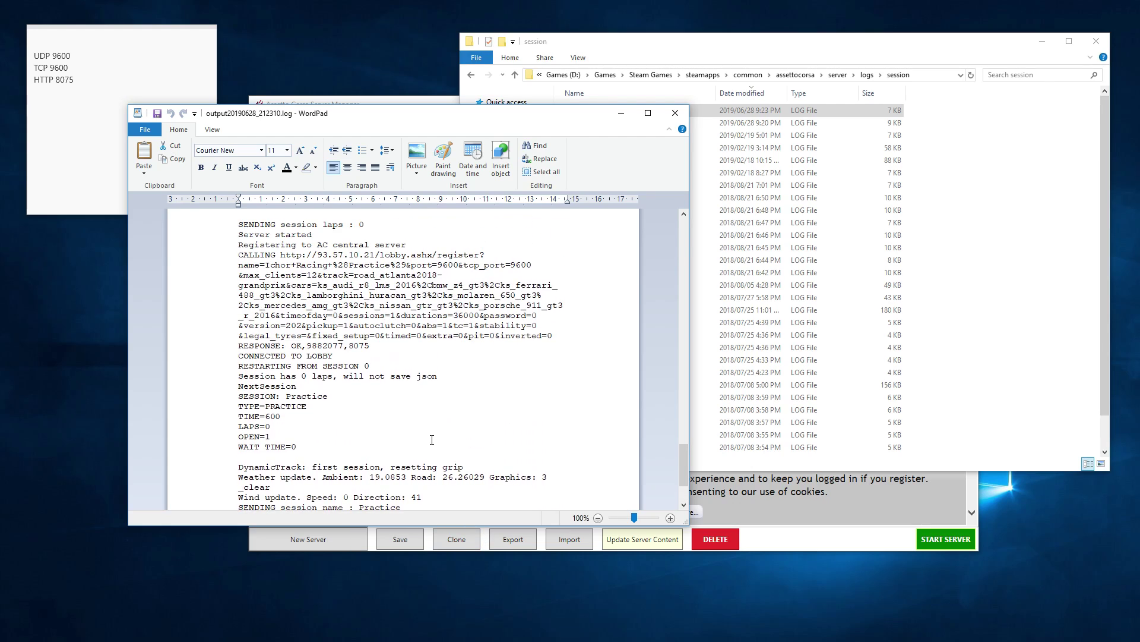
{"action": "scroll", "coordinate": [433, 434], "scroll_direction": "down", "scroll_amount": 3}
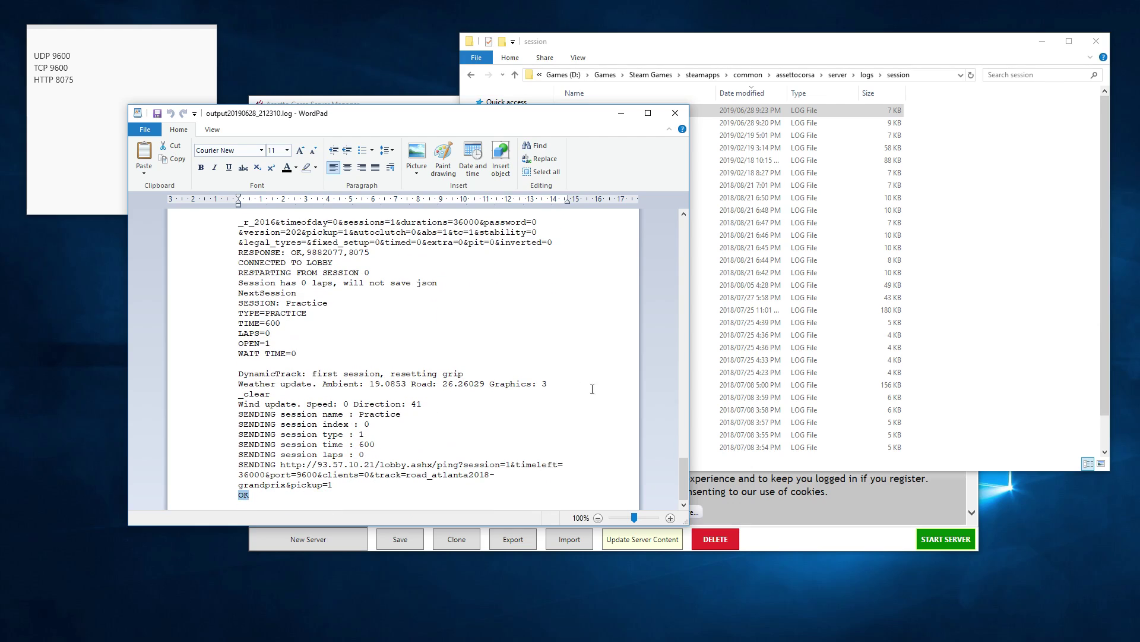
Minimize WordPad, launch Steam from Windows search, and close its Friends window.
{"action": "left_click", "coordinate": [622, 112]}
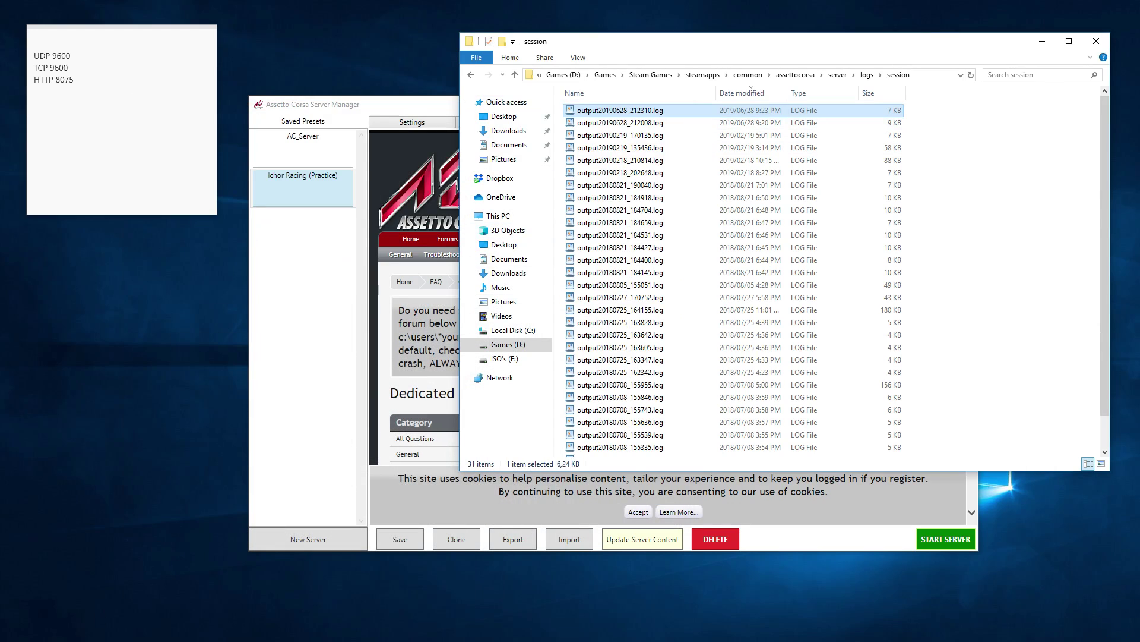
{"action": "key", "text": "super"}
{"action": "type", "text": "steam"}
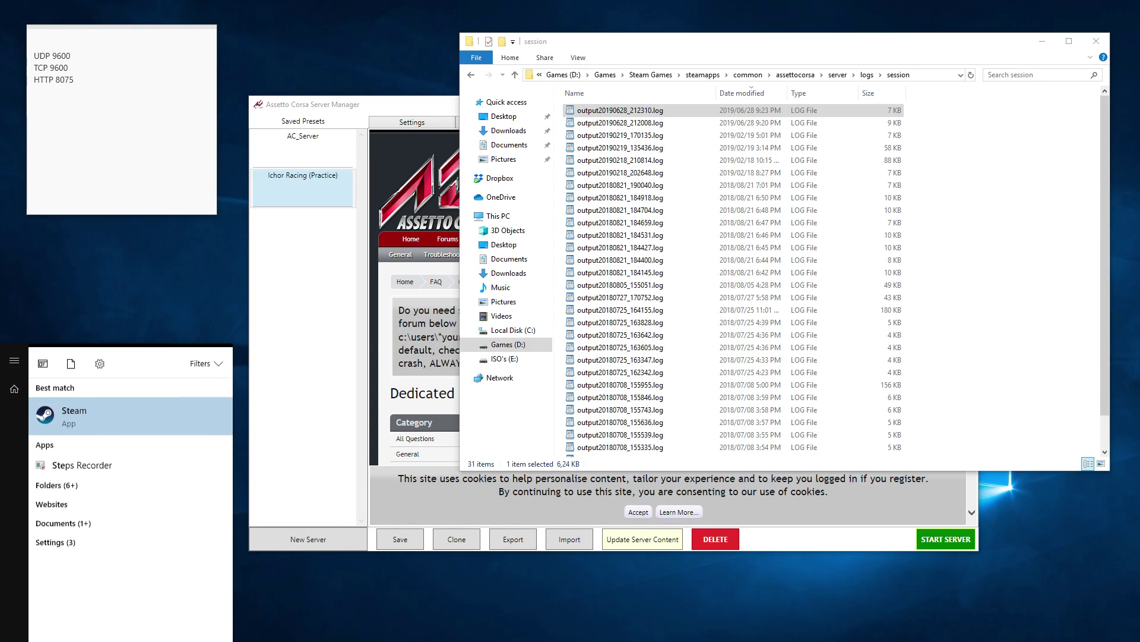
{"action": "key", "text": "Return"}
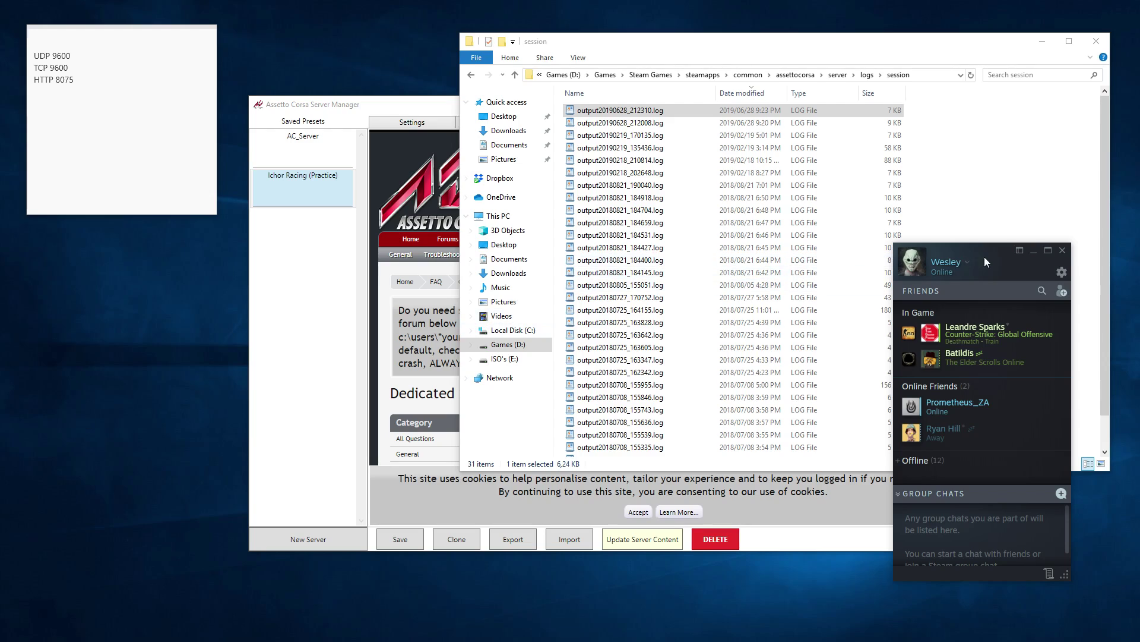
{"action": "left_click", "coordinate": [1062, 250]}
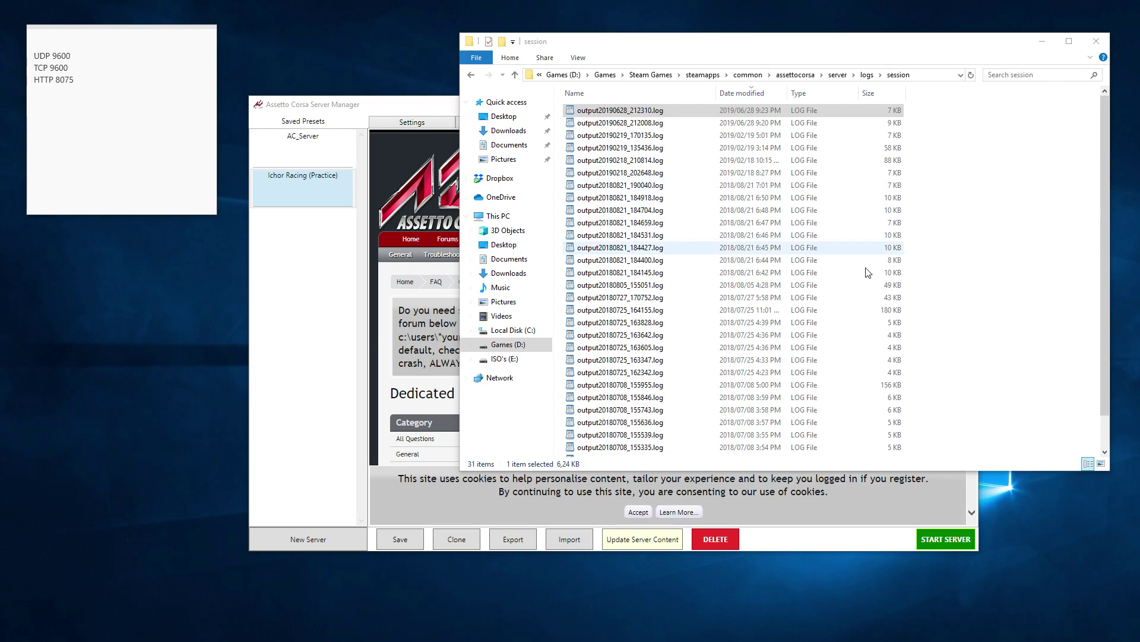
Save the Ichor Racing (Practice) preset and start the server again.
{"action": "left_click", "coordinate": [383, 541]}
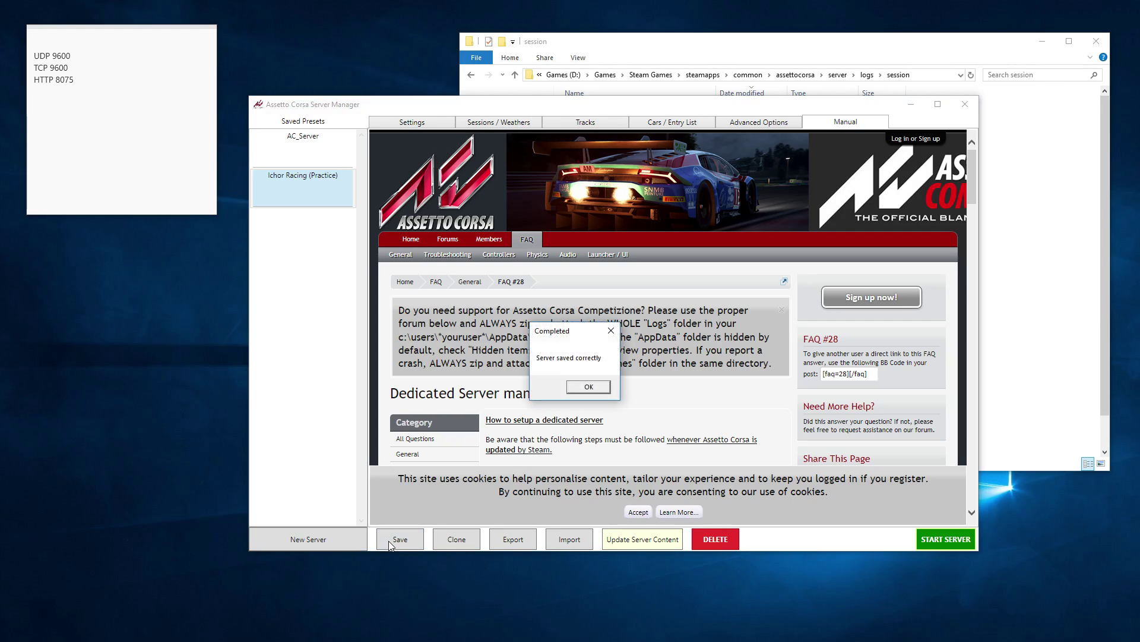
{"action": "left_click", "coordinate": [598, 394]}
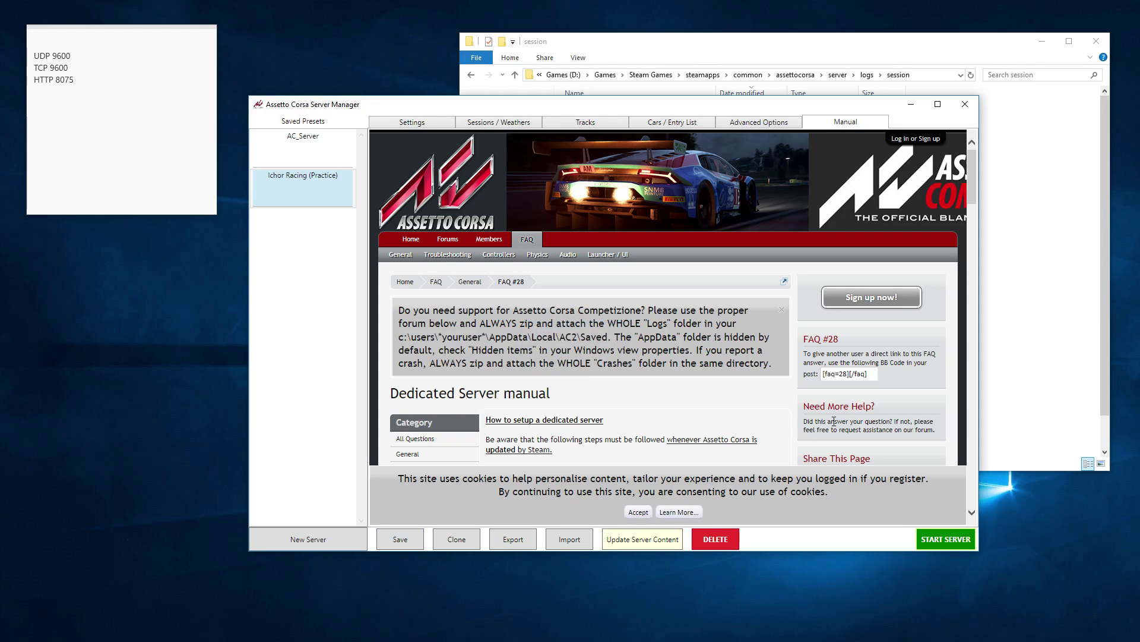
{"action": "left_click", "coordinate": [958, 535]}
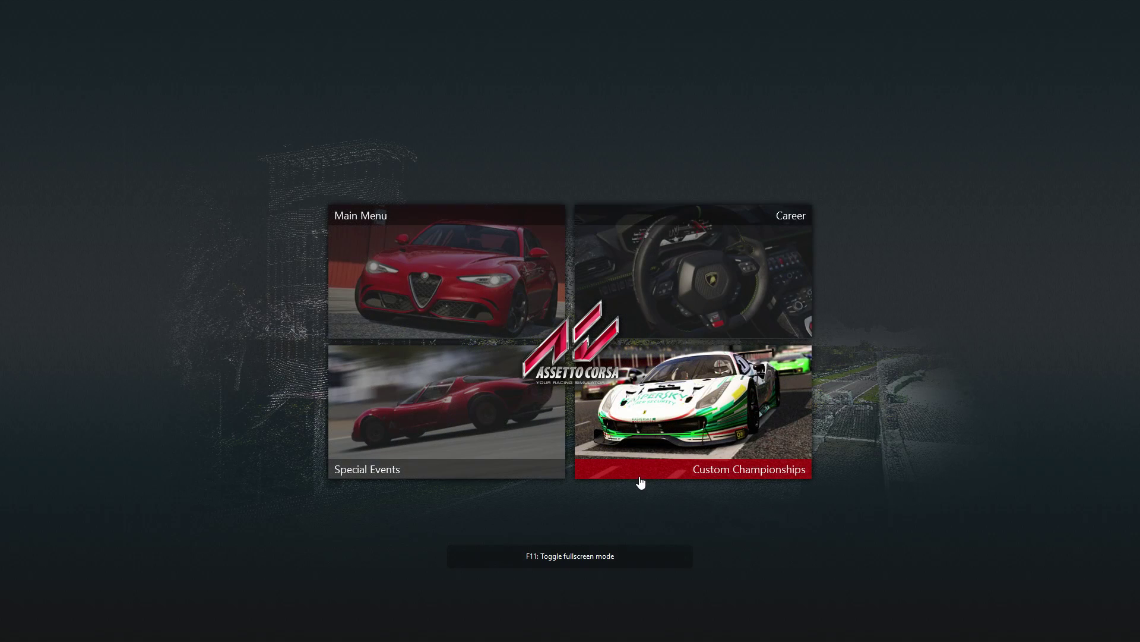
Open the online Server List under Drive and search for 'ichor'.
{"action": "left_click", "coordinate": [423, 259]}
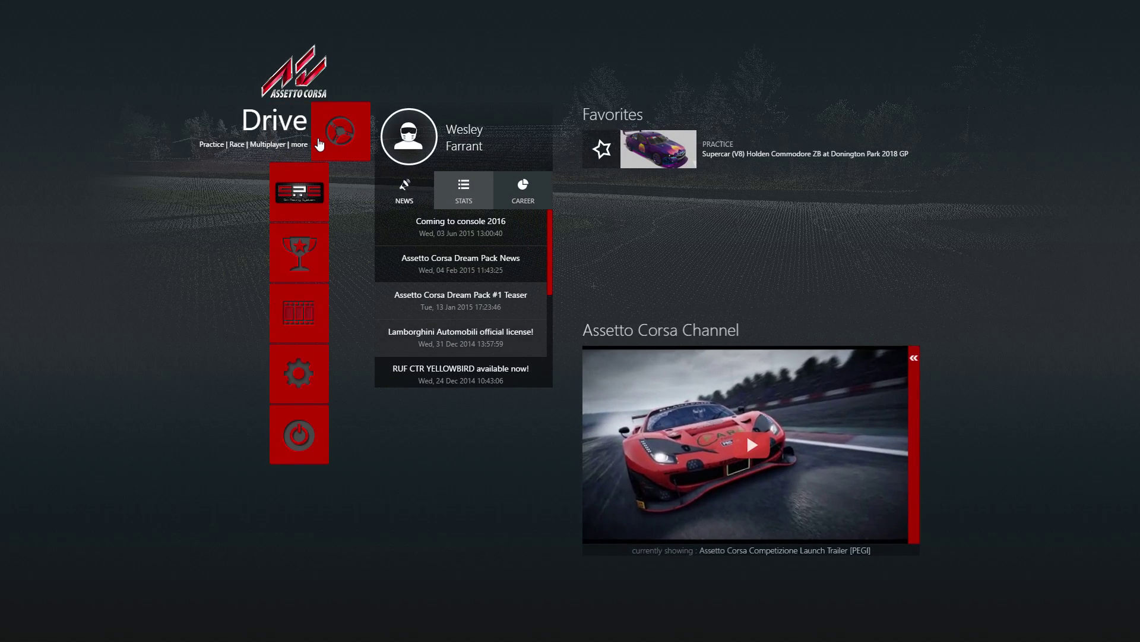
{"action": "left_click", "coordinate": [324, 141]}
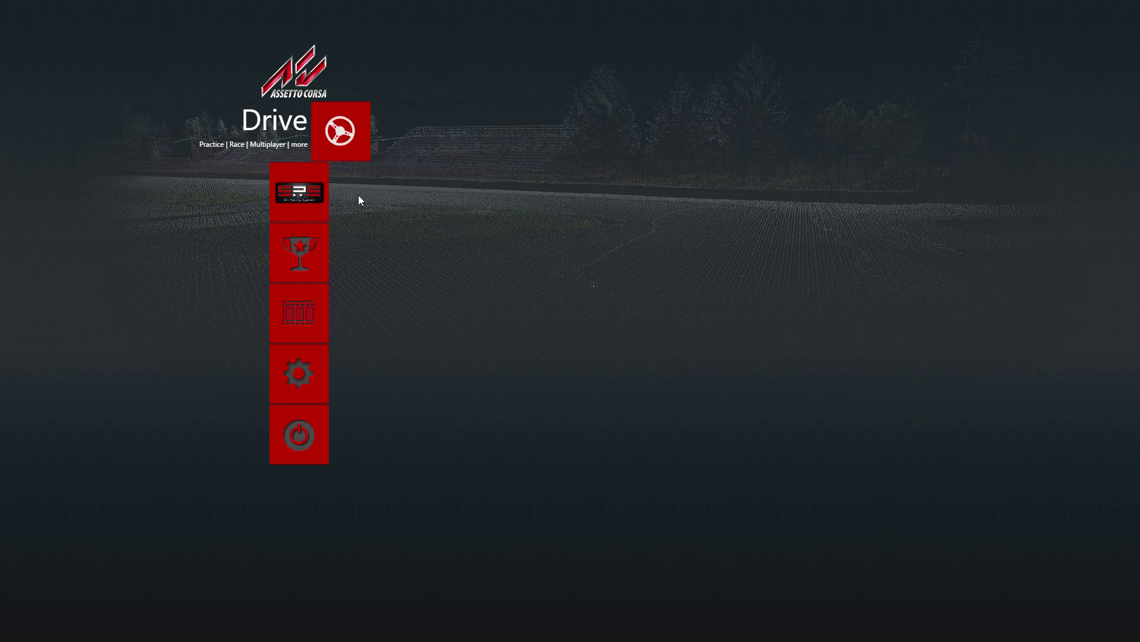
{"action": "left_click", "coordinate": [488, 113]}
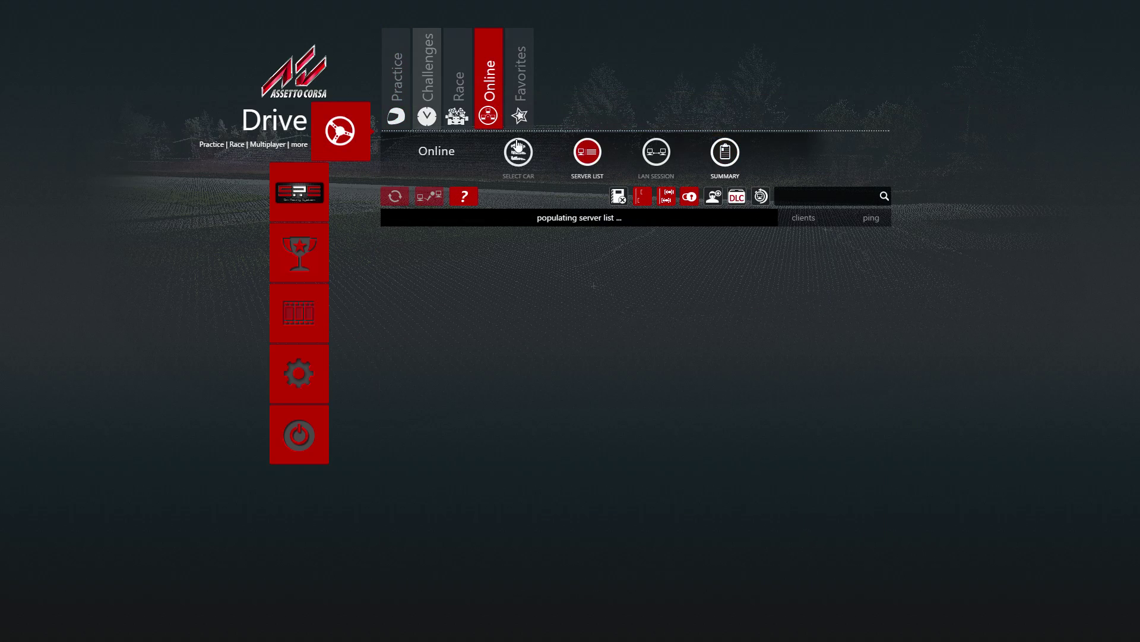
{"action": "type", "text": "ic"}
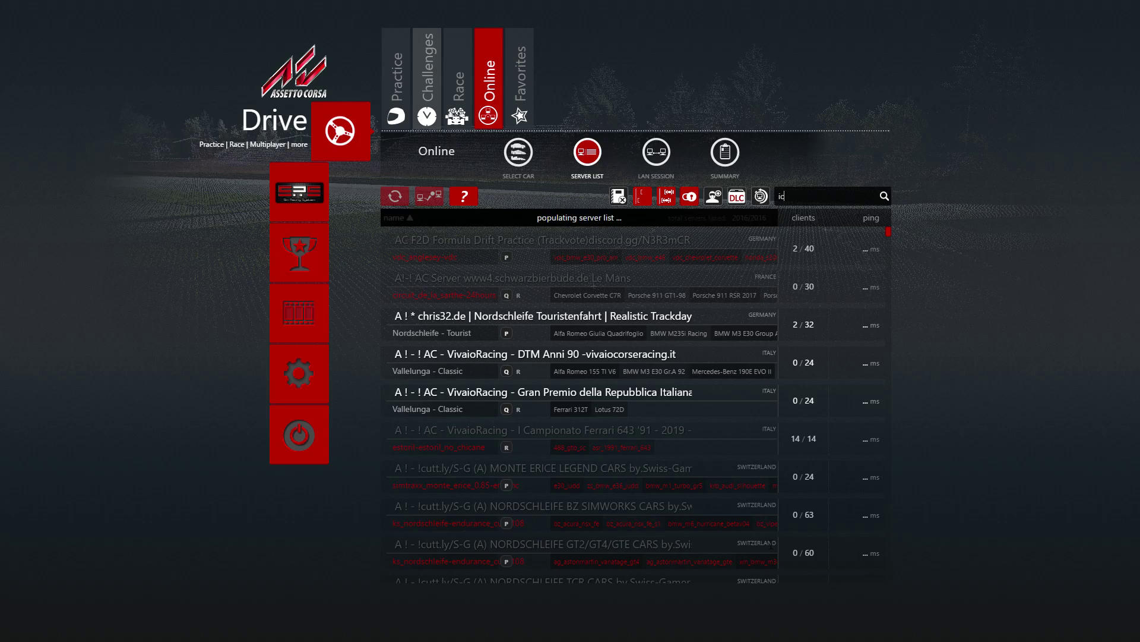
{"action": "type", "text": "hor"}
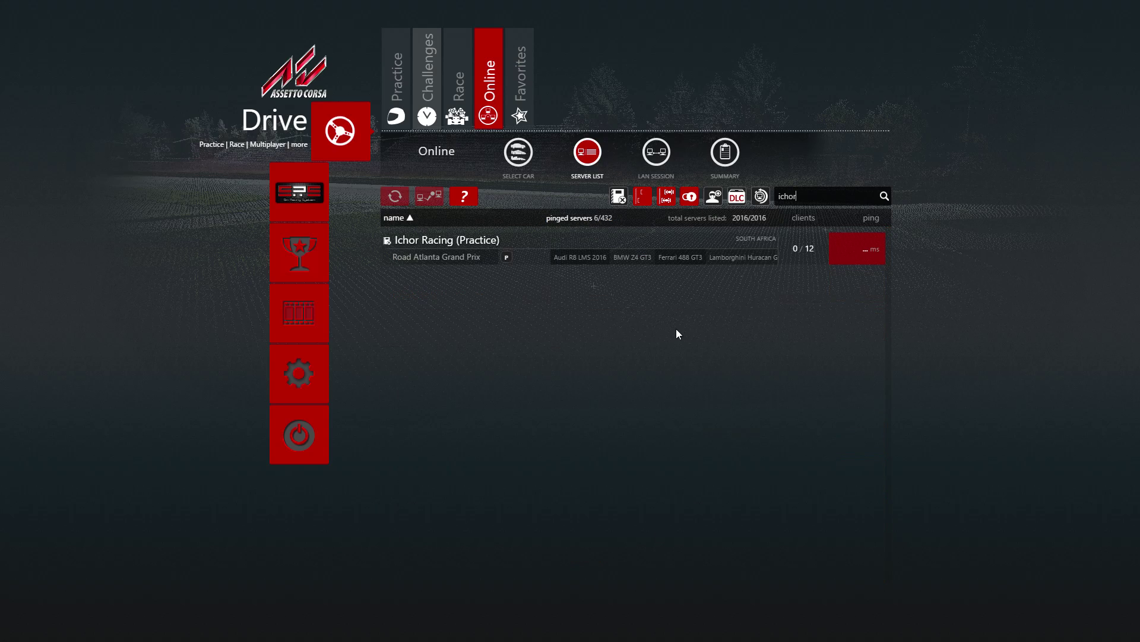
Select the Ichor Racing (Practice) server on Road Atlanta Grand Prix.
{"action": "left_click", "coordinate": [846, 255]}
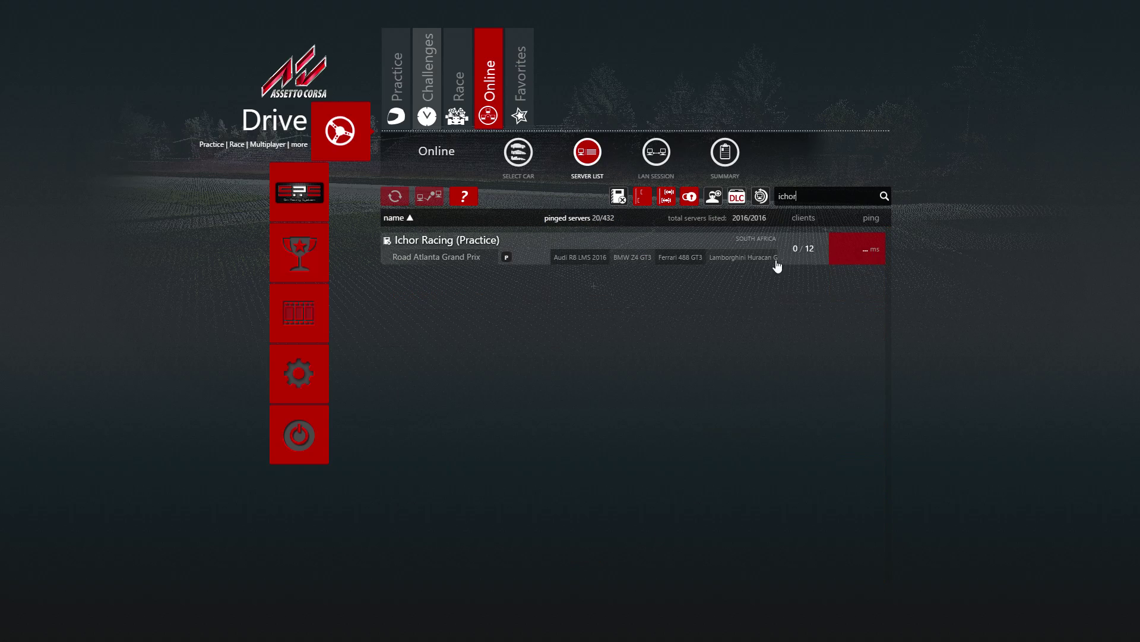